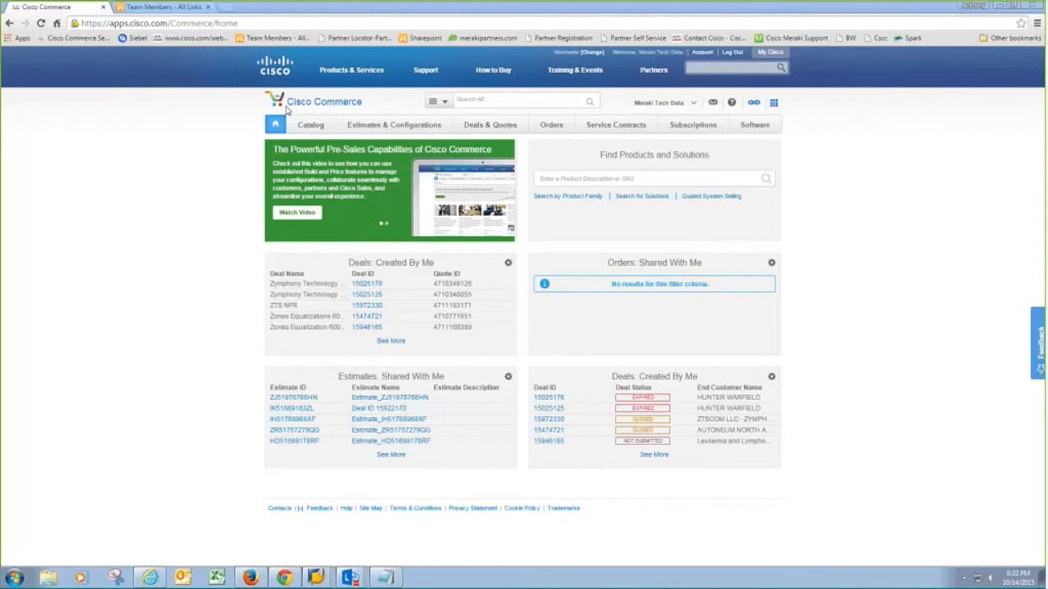
- Browse the top navigation menus, ending on the Deals & Quotes menu
mouse_move(379, 133)
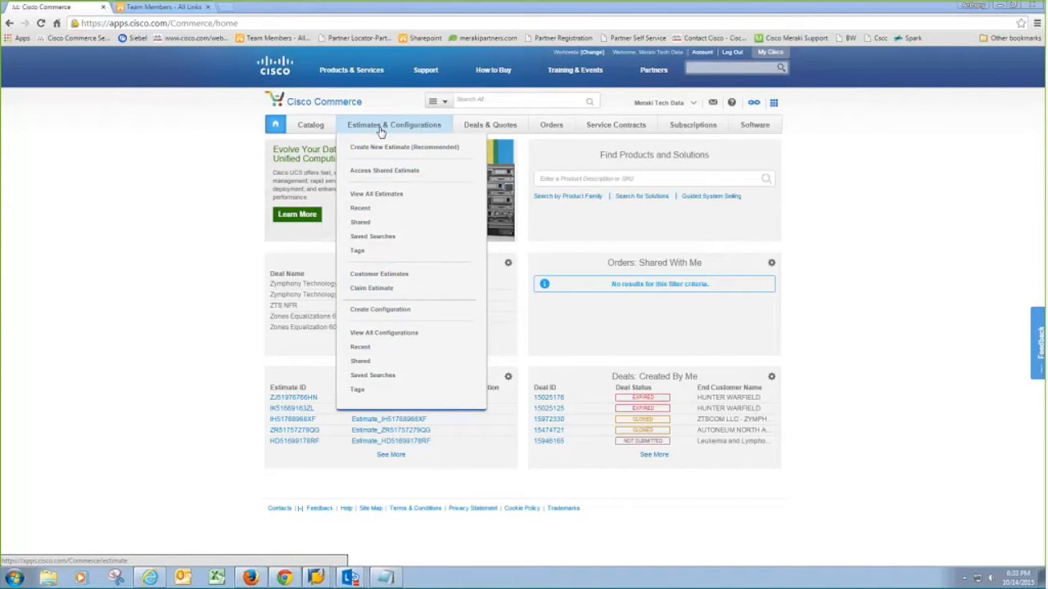
mouse_move(471, 131)
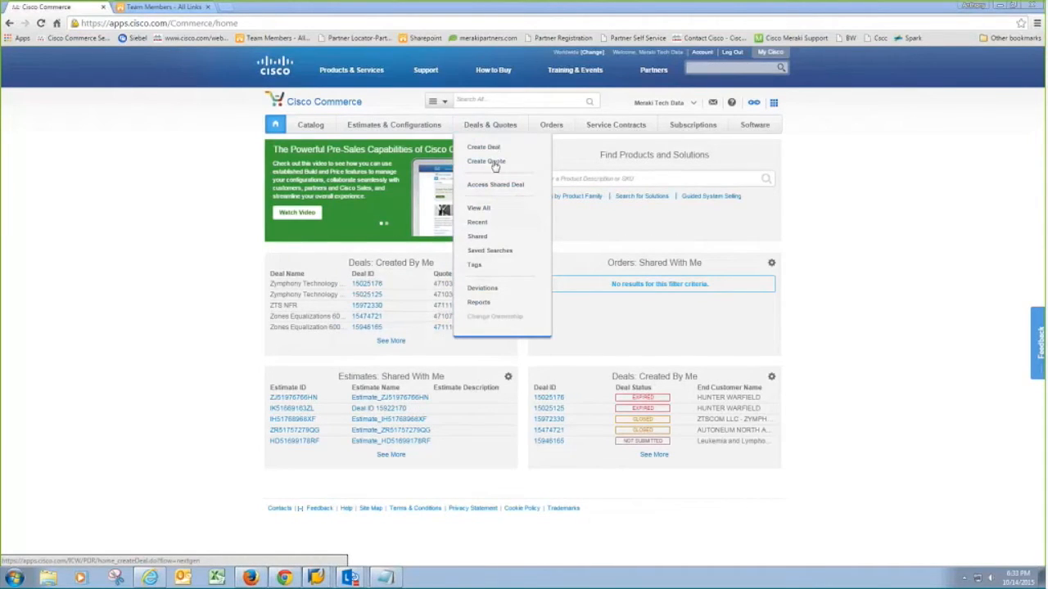
mouse_move(544, 131)
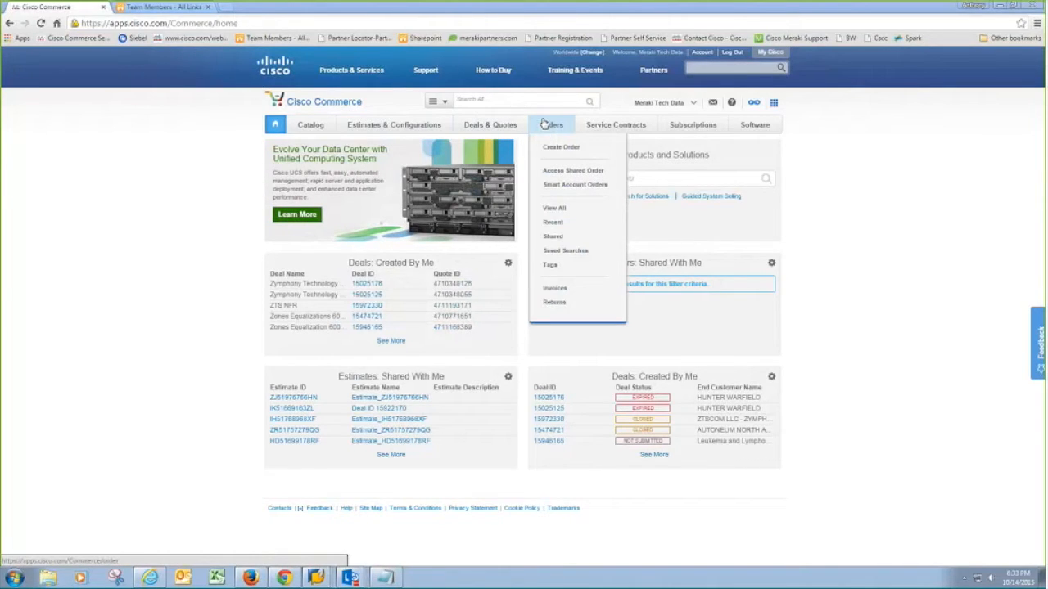
mouse_move(602, 129)
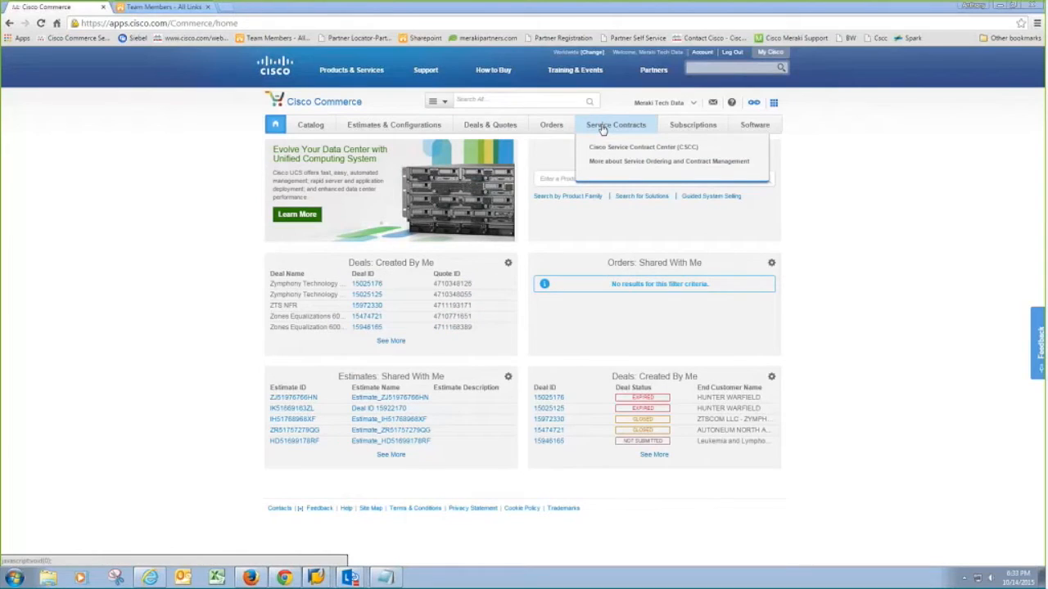
mouse_move(675, 130)
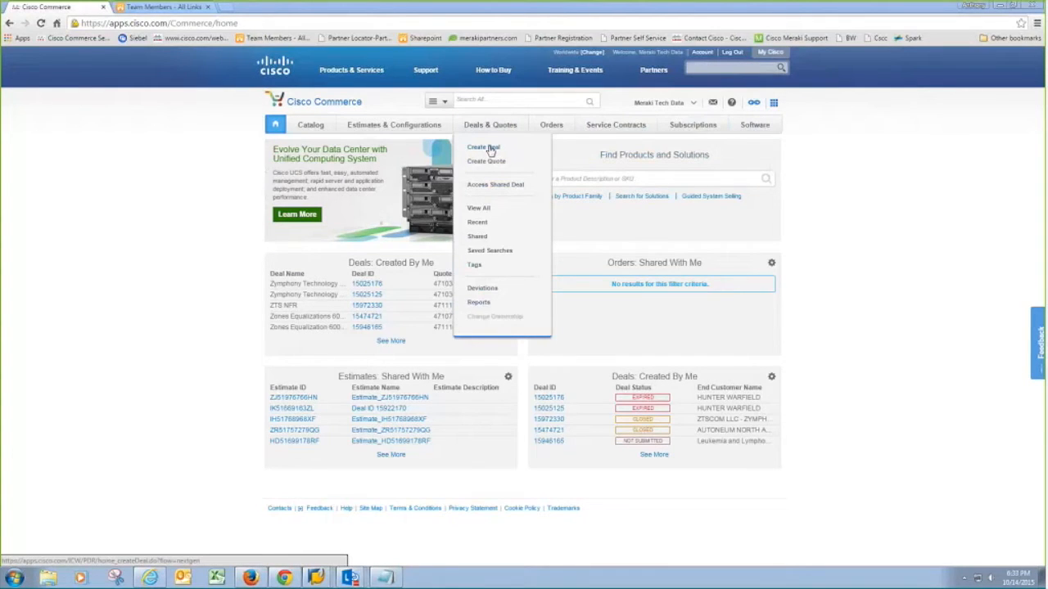
- Create a deal with SHI International Corp. as partner, found by an Email ID search
click(491, 151)
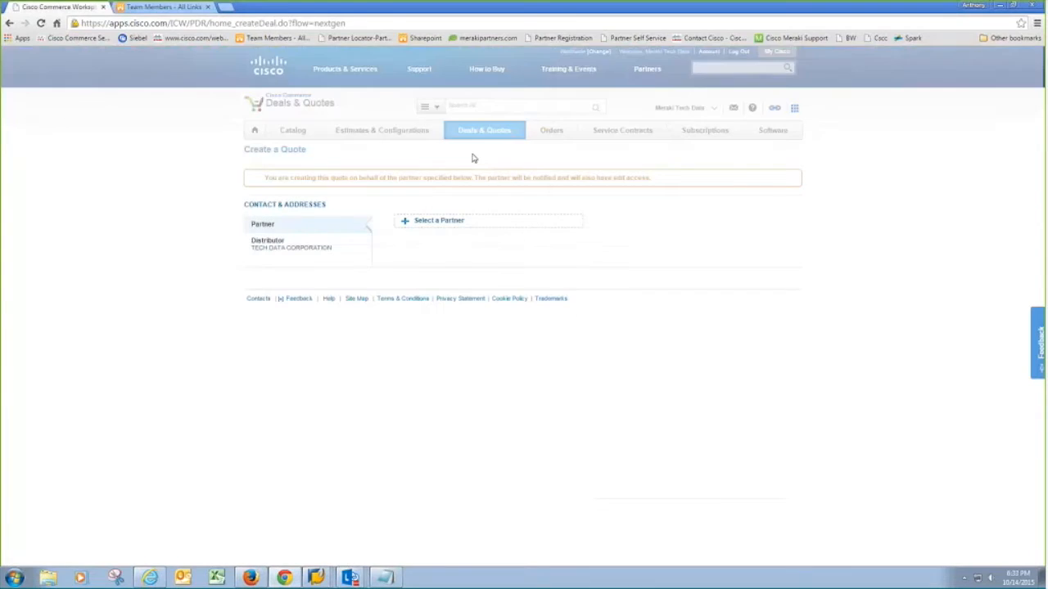
click(448, 223)
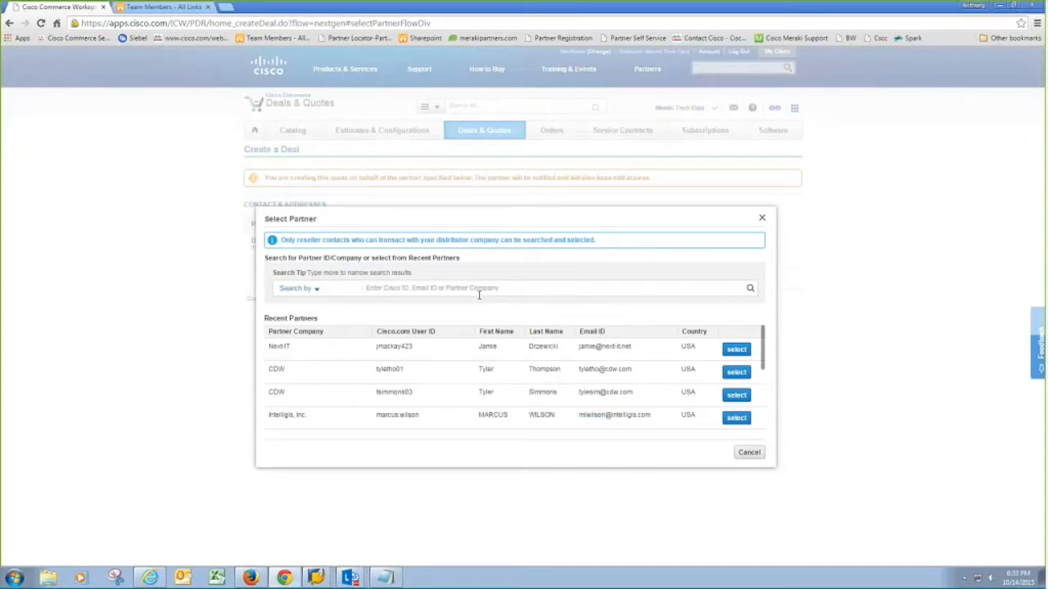
click(296, 288)
click(300, 319)
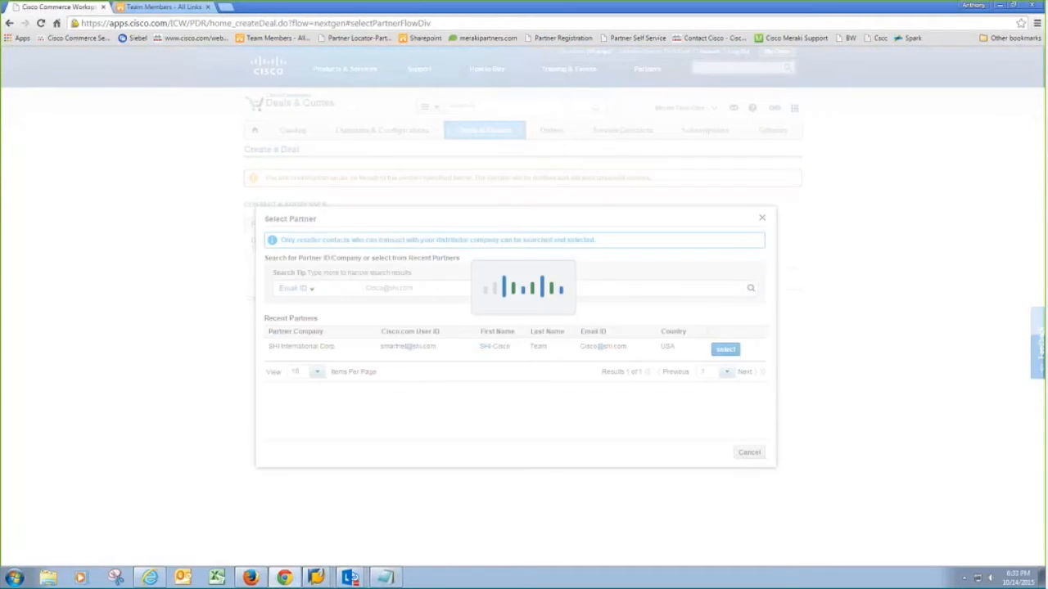
click(730, 348)
click(783, 293)
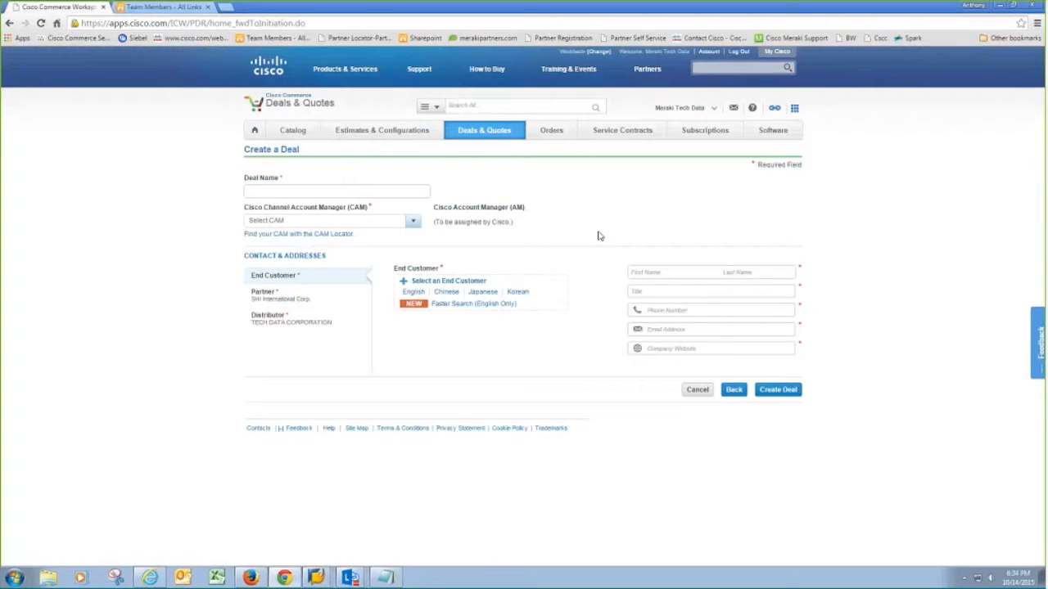
- Enter 'Meriaki Test' as the deal name
click(349, 194)
text(Meri)
text(aki Test)
key(alt+Tab)
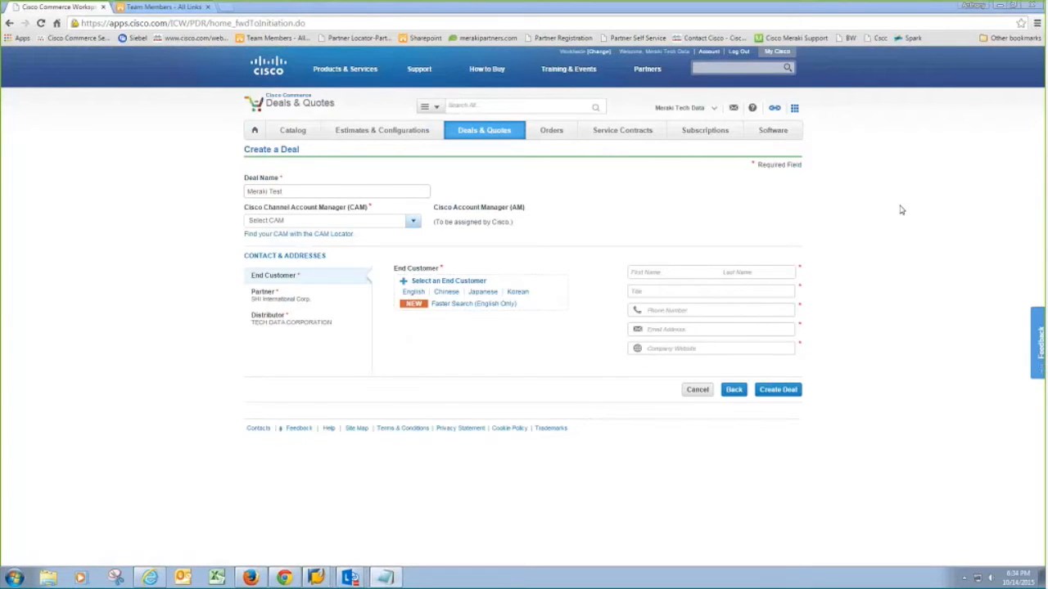
- Set the channel account manager to Other with their email ID, then open the English end-customer search
click(363, 222)
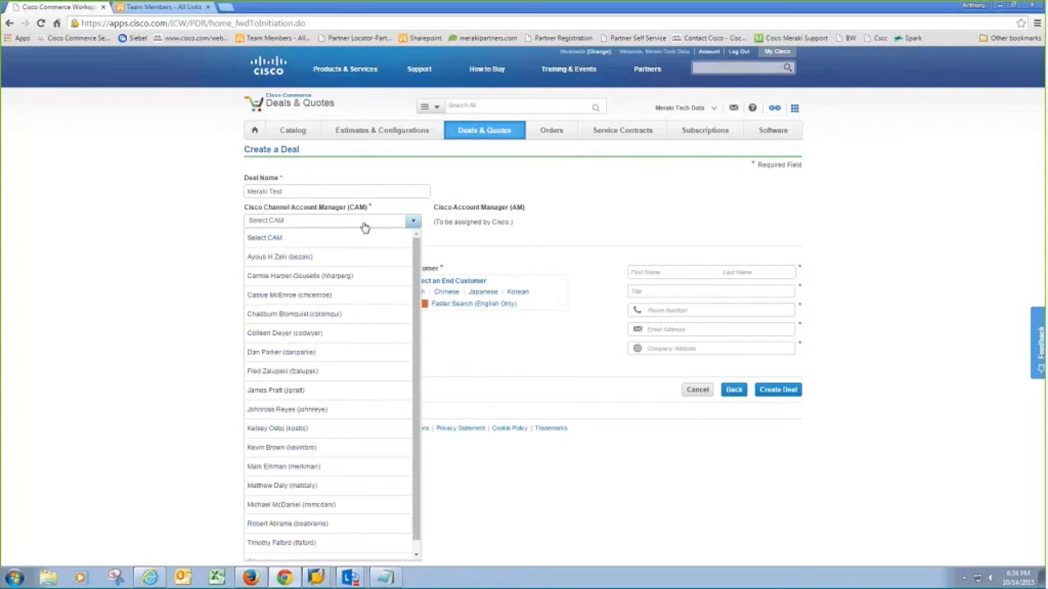
click(262, 549)
click(301, 248)
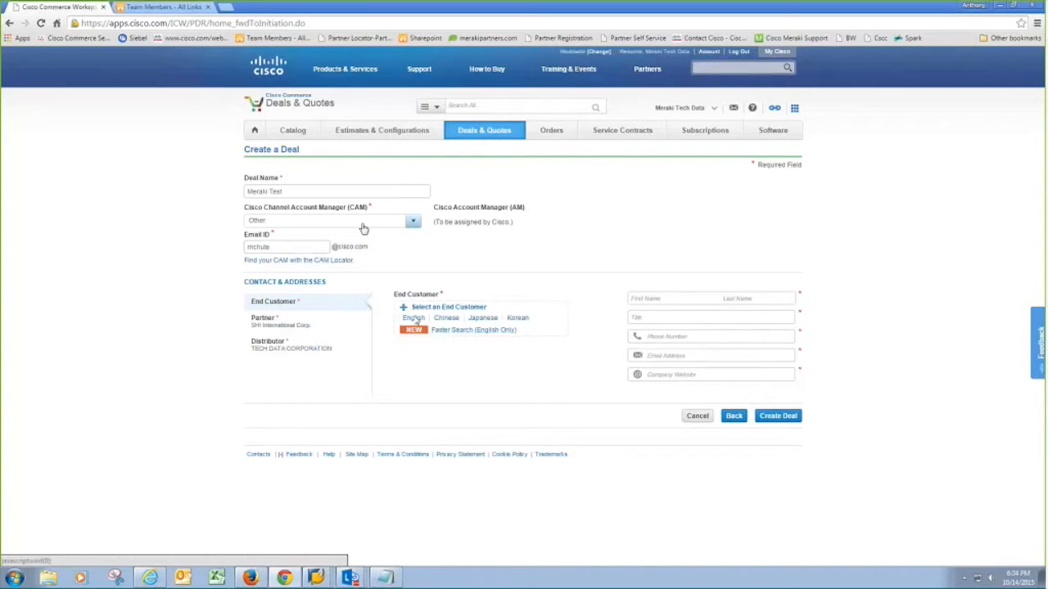
click(409, 223)
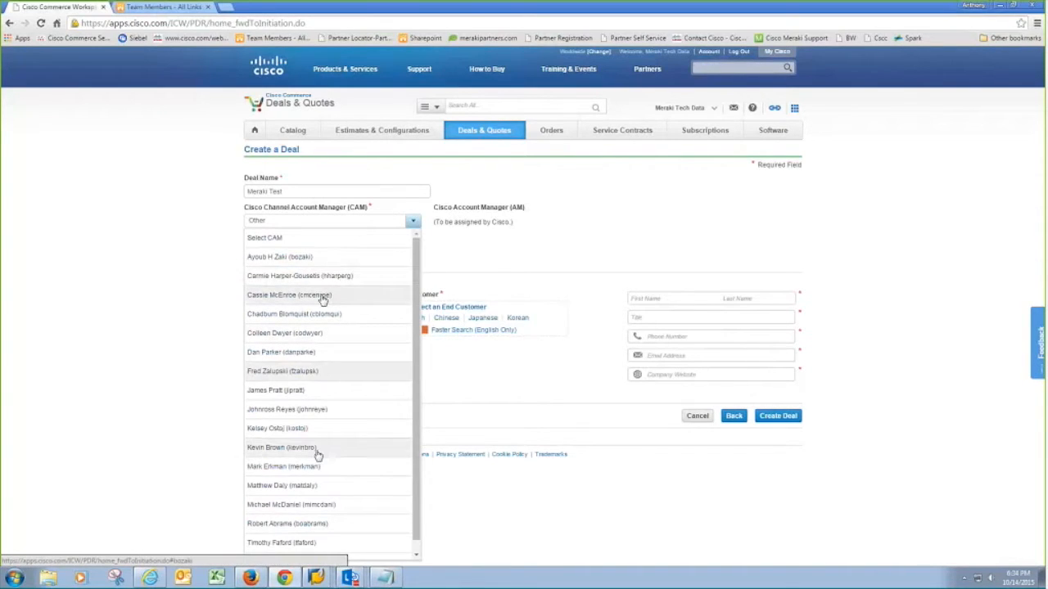
click(476, 260)
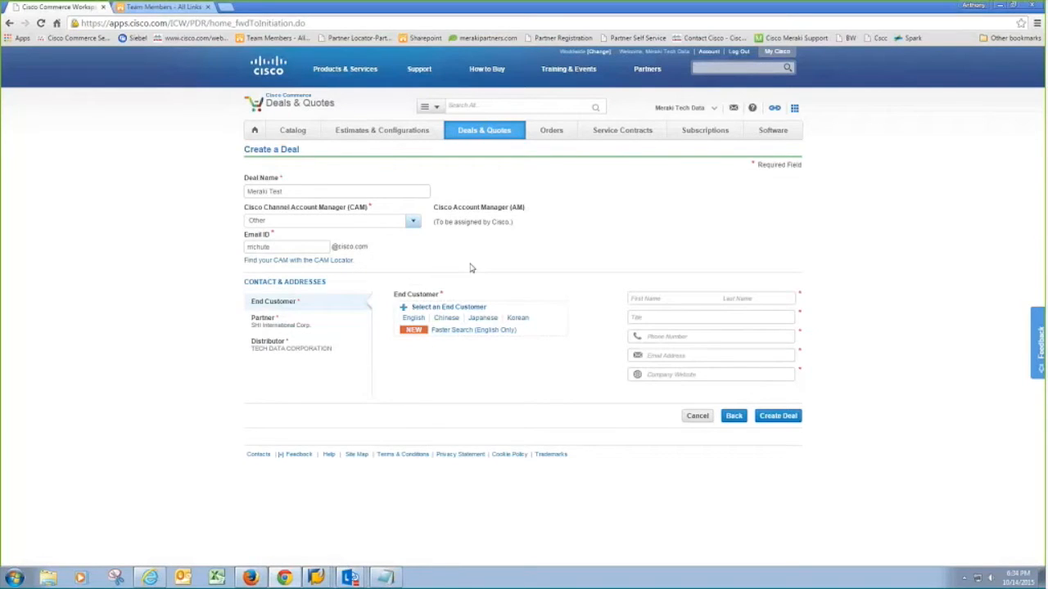
click(416, 319)
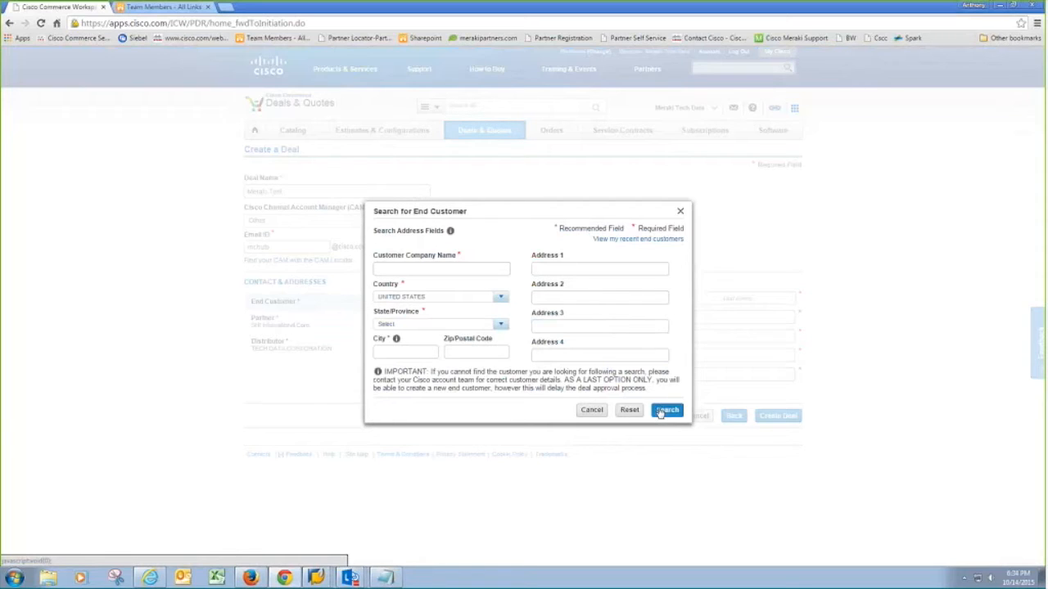
- Use Faster Search to select TECH DATA CORPORATION's Clearwater headquarters as end customer
click(680, 214)
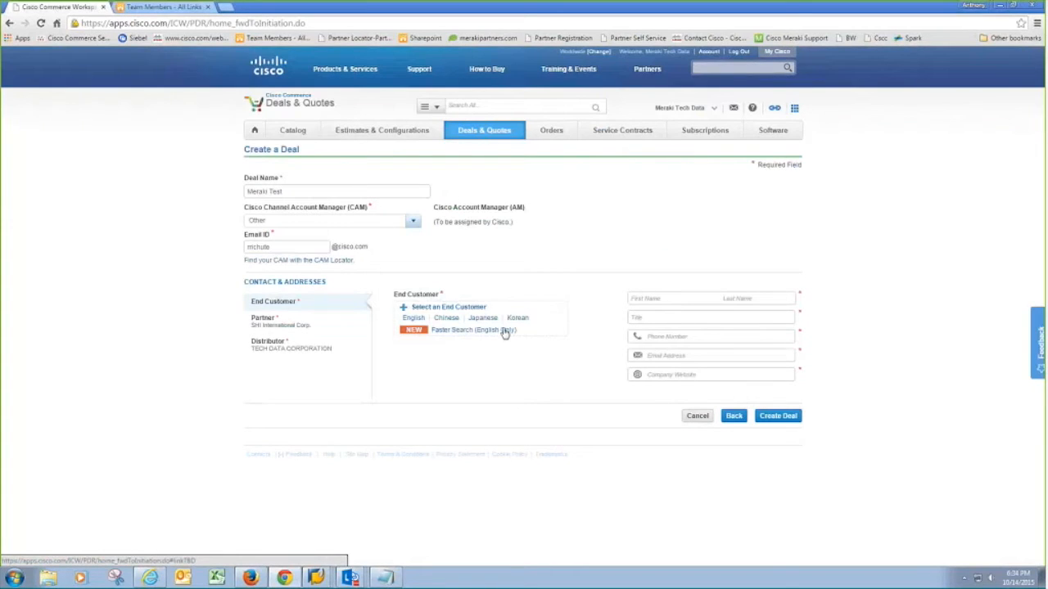
click(506, 331)
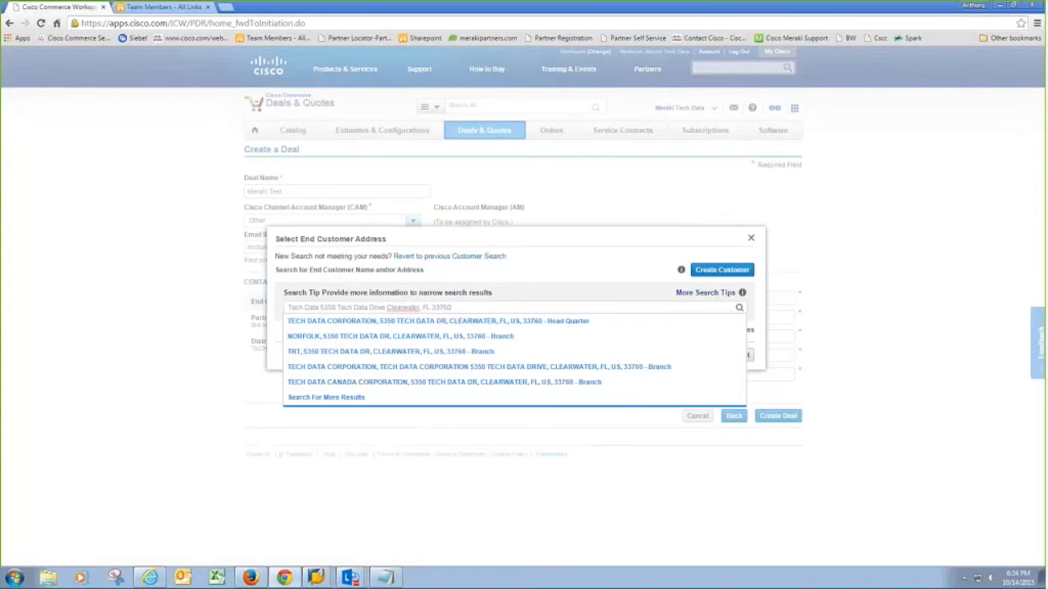
click(461, 321)
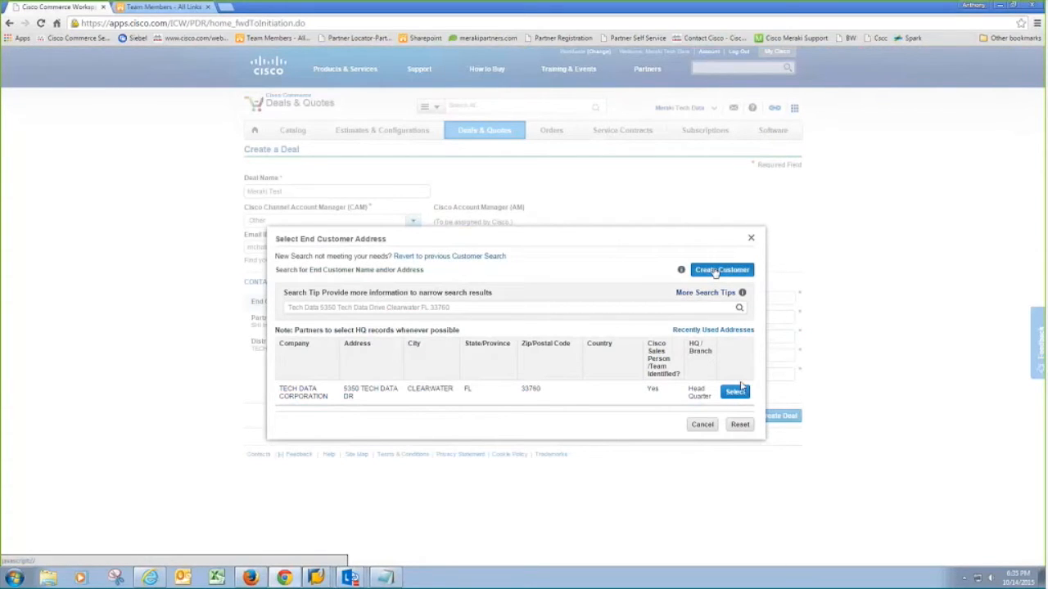
click(735, 392)
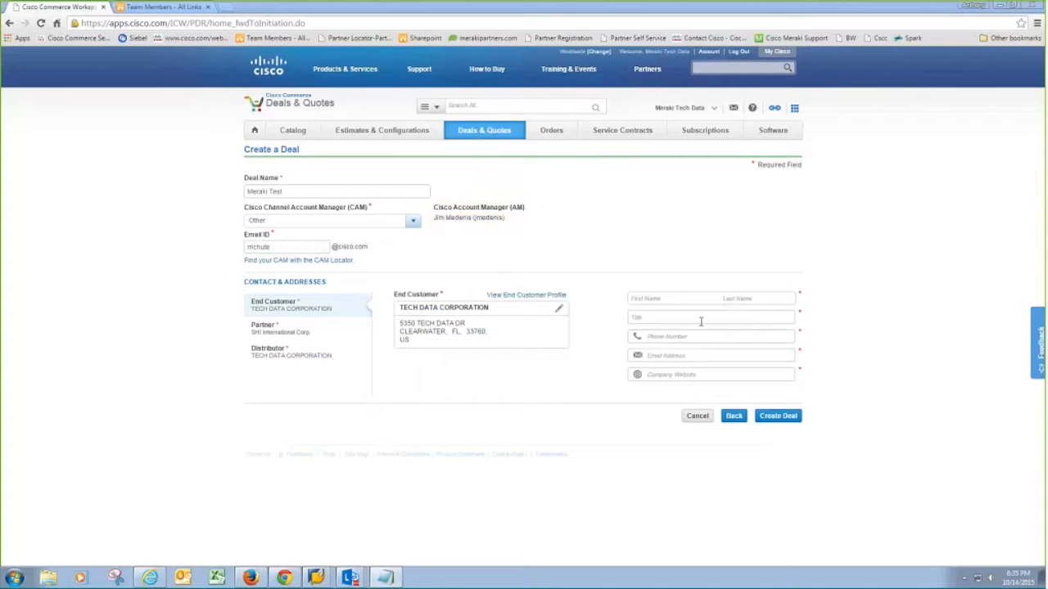
- Enter the contact's first and last name and the job title Meraki
click(658, 299)
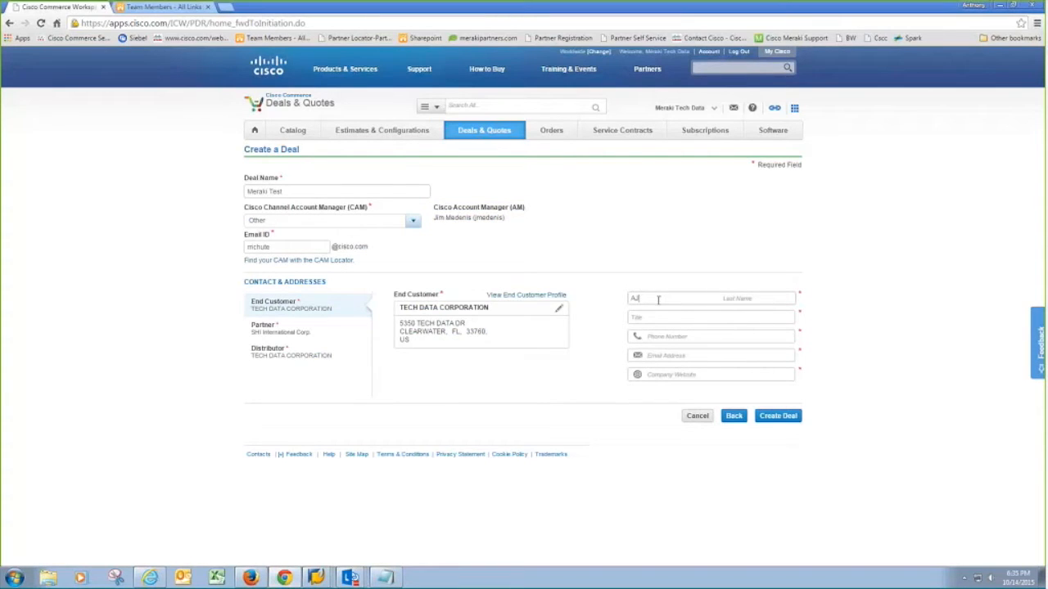
click(765, 302)
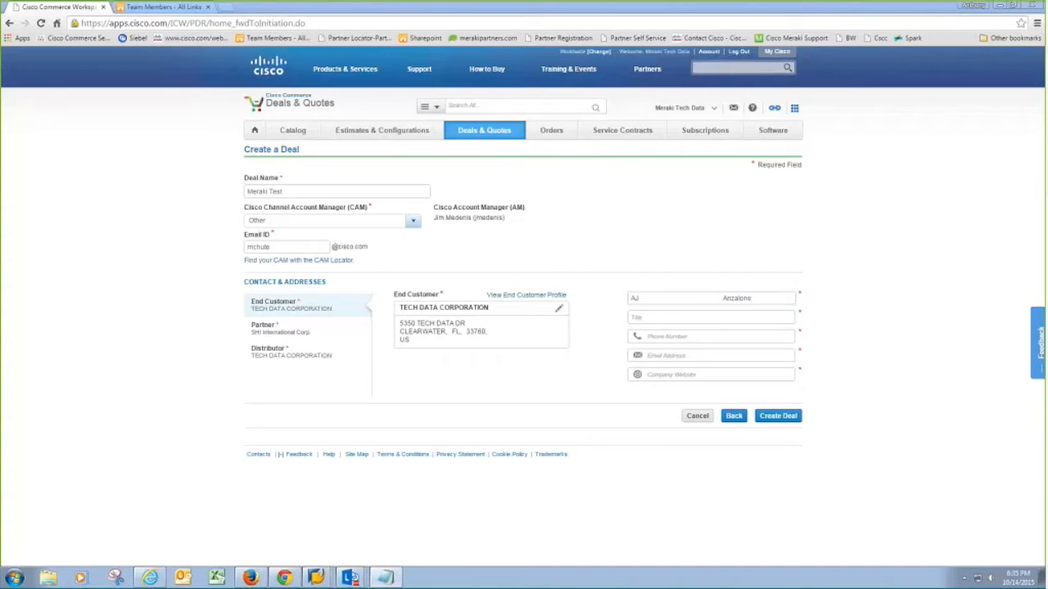
click(770, 319)
text(Meraki)
- Paste the contact's phone number and email address, then submit with Create Deal
click(686, 337)
key(ctrl+v)
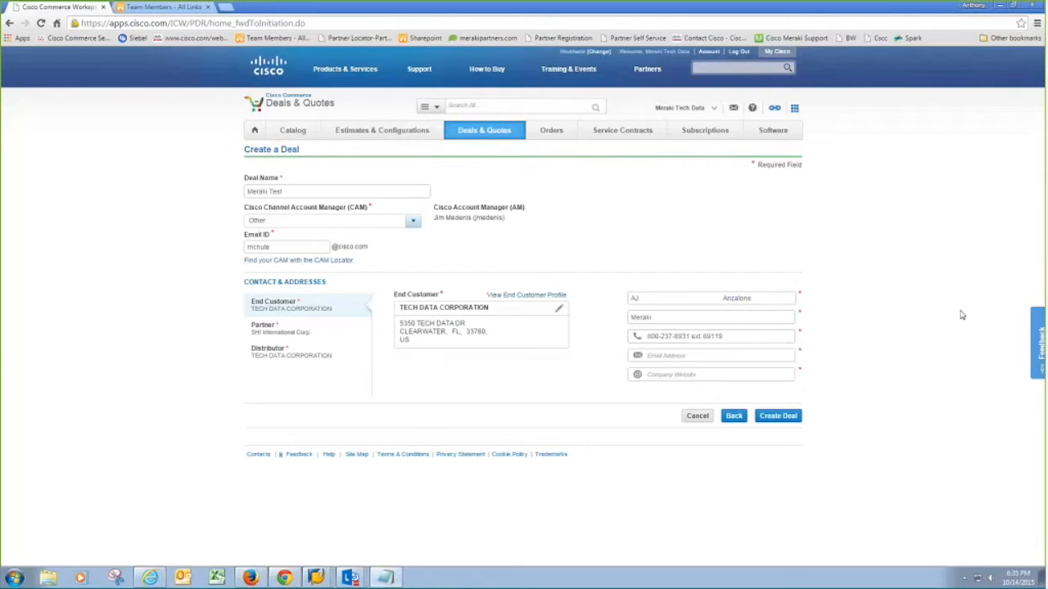
click(736, 354)
key(ctrl+v)
drag(732, 355, 676, 360)
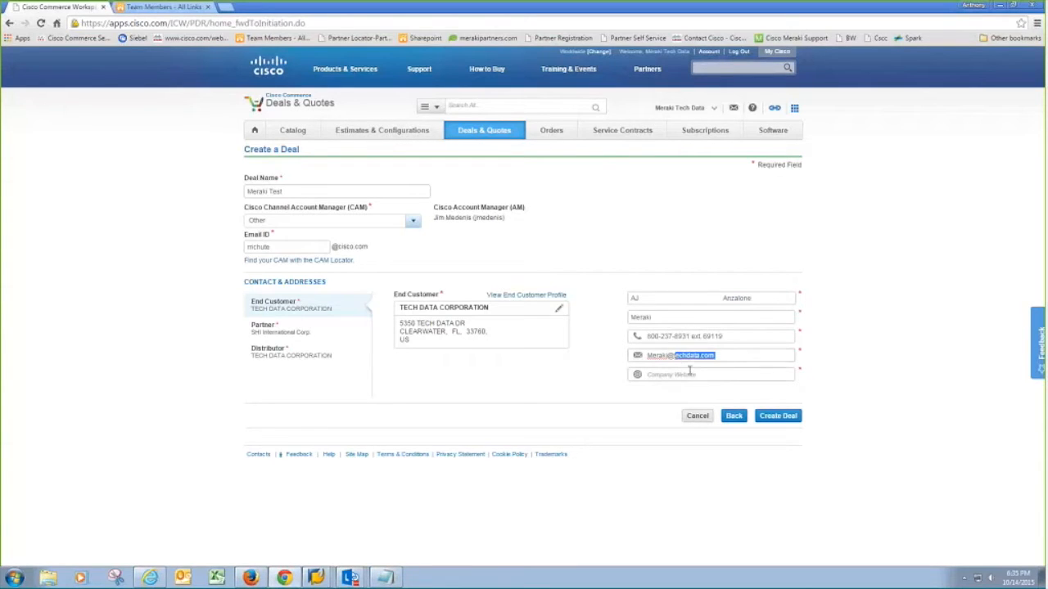
click(728, 354)
click(953, 318)
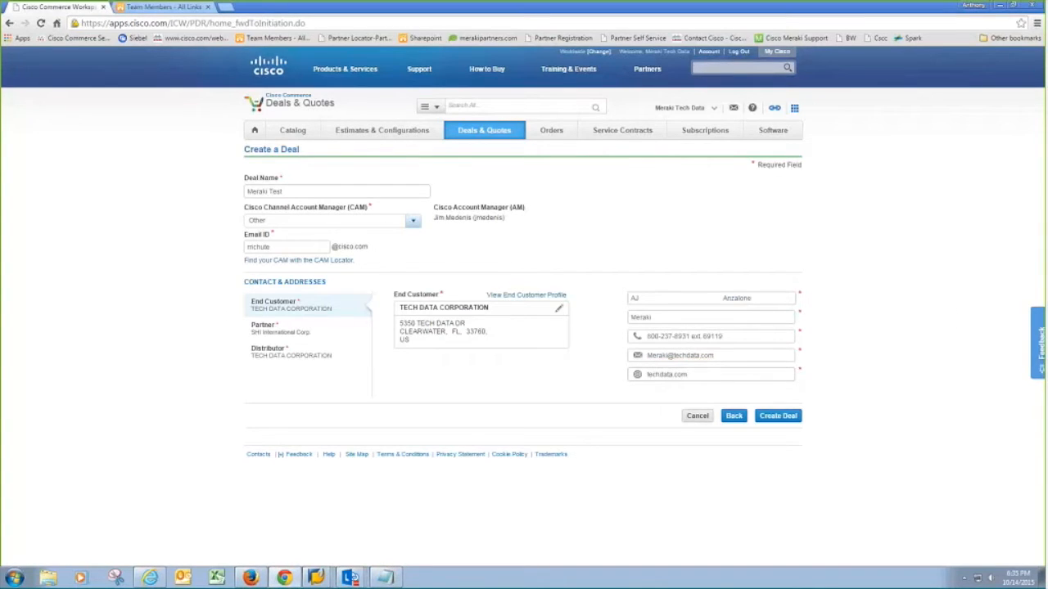
click(781, 417)
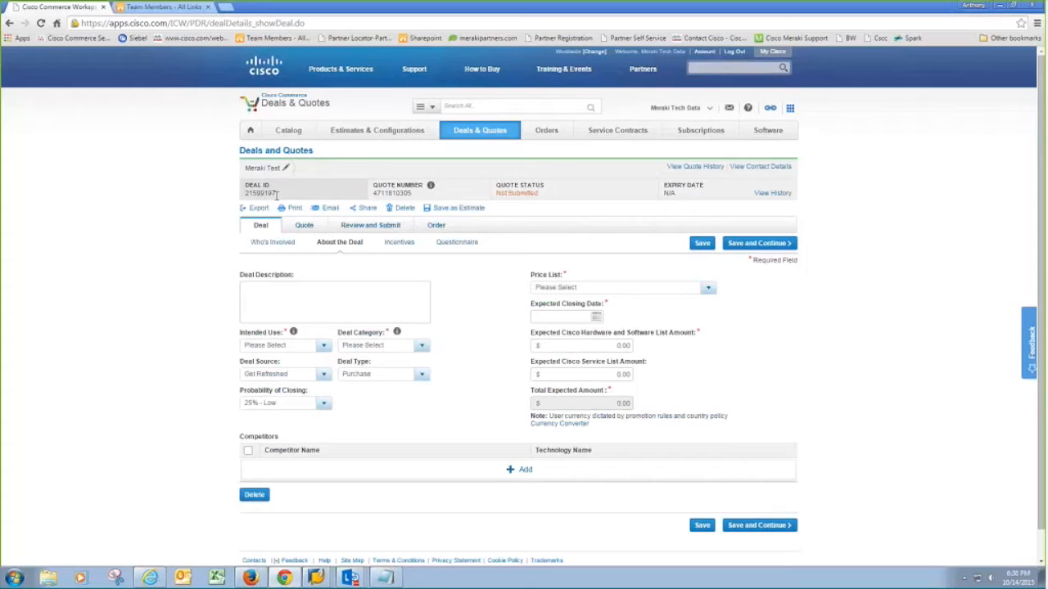
- In About the Deal, choose Resale for Intended Use and Other-Resale/Infrastructure for Deal Category
click(245, 346)
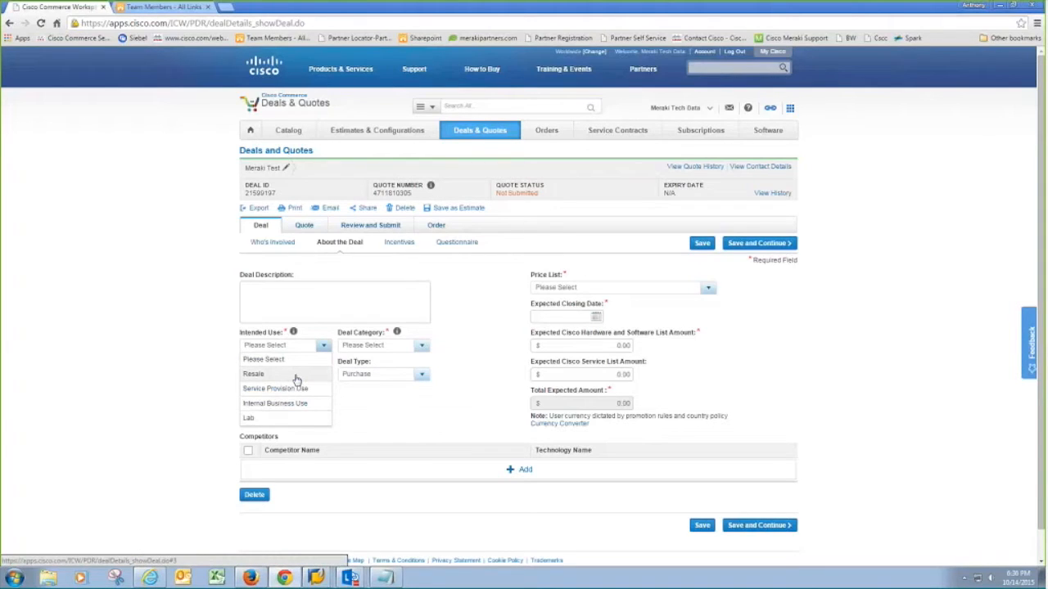
click(297, 375)
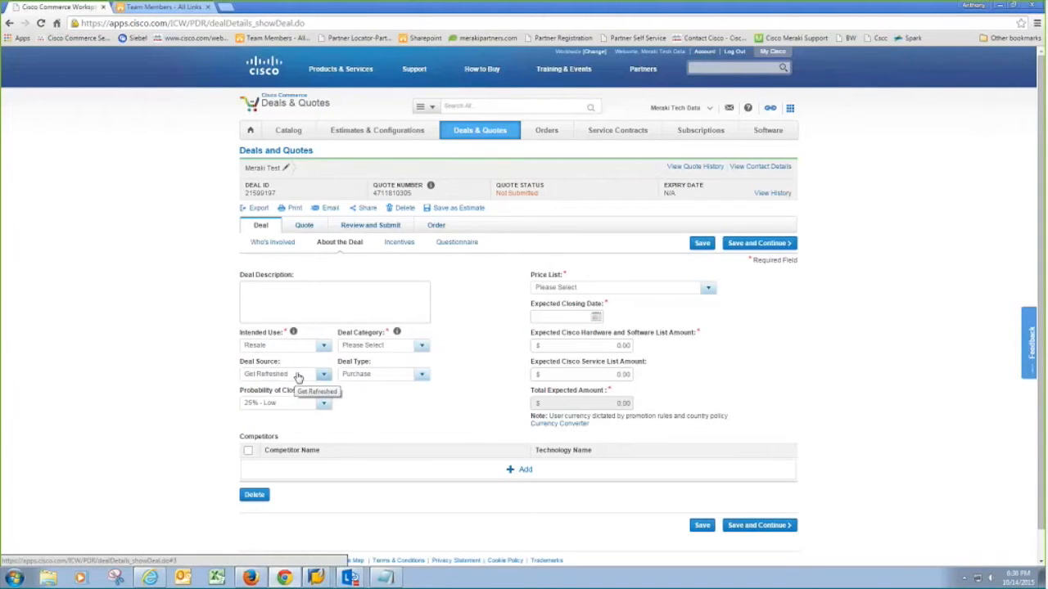
click(346, 345)
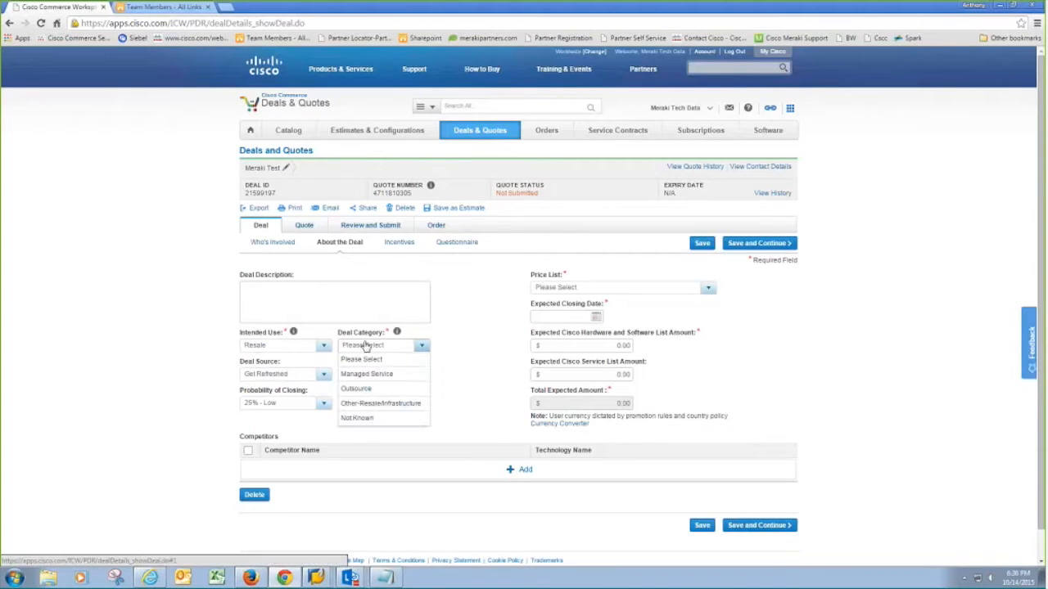
click(379, 405)
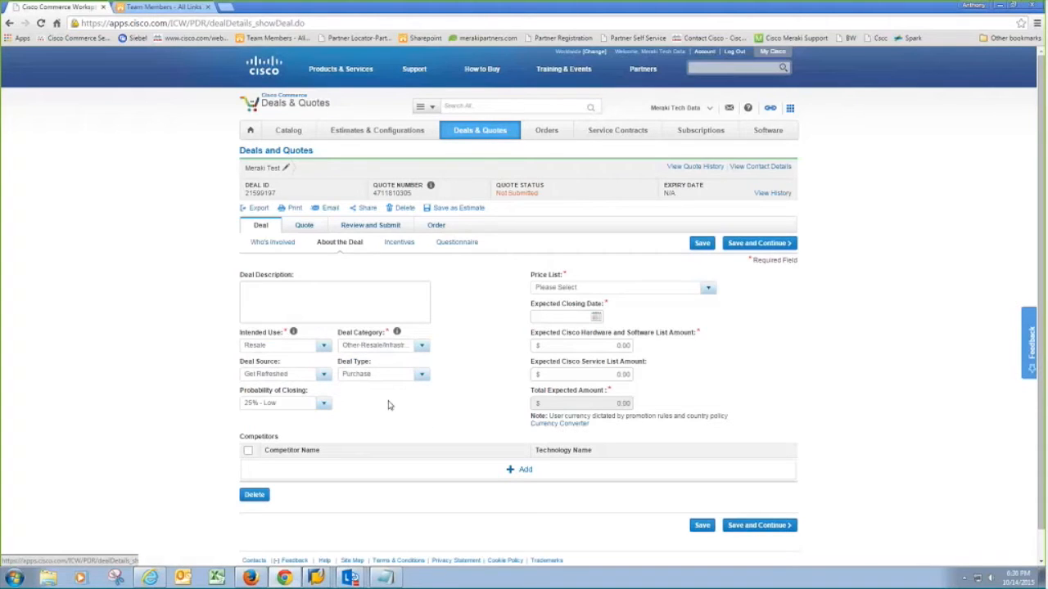
- Choose the Global Price List US Availability and a 30 November 2015 expected closing date
click(550, 291)
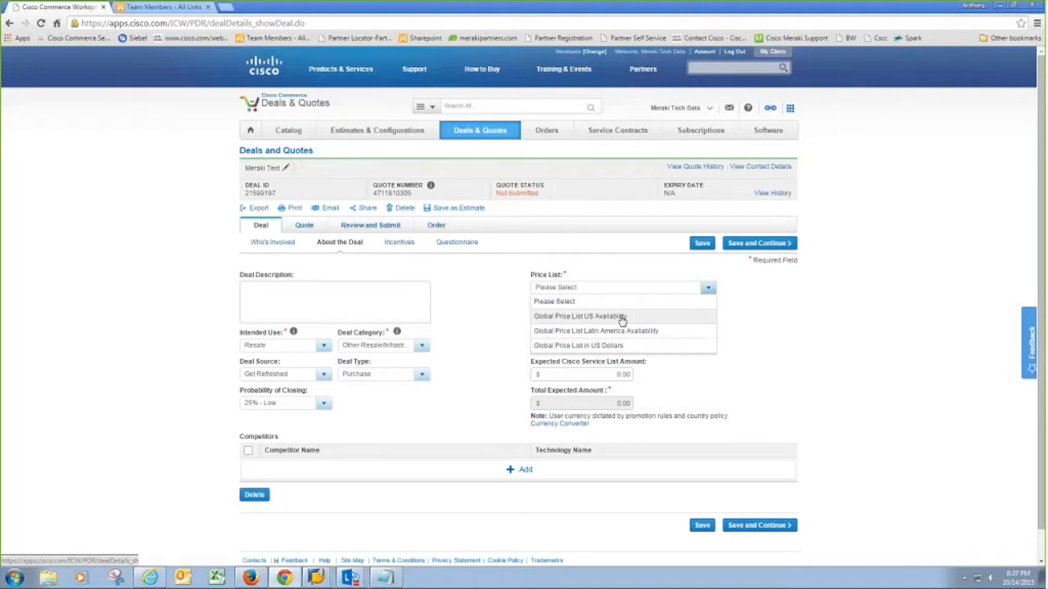
click(622, 317)
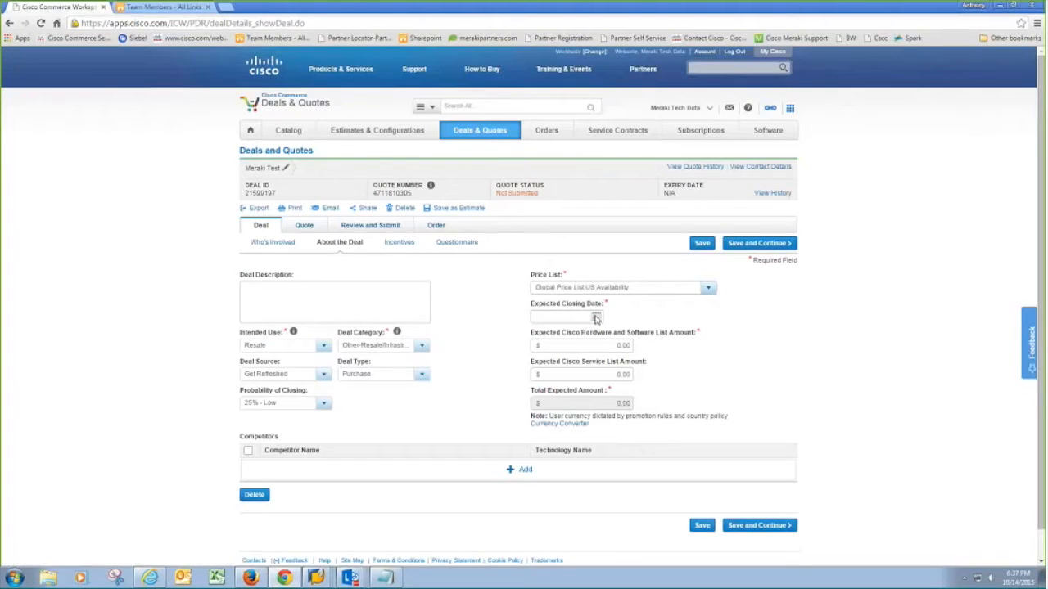
click(596, 317)
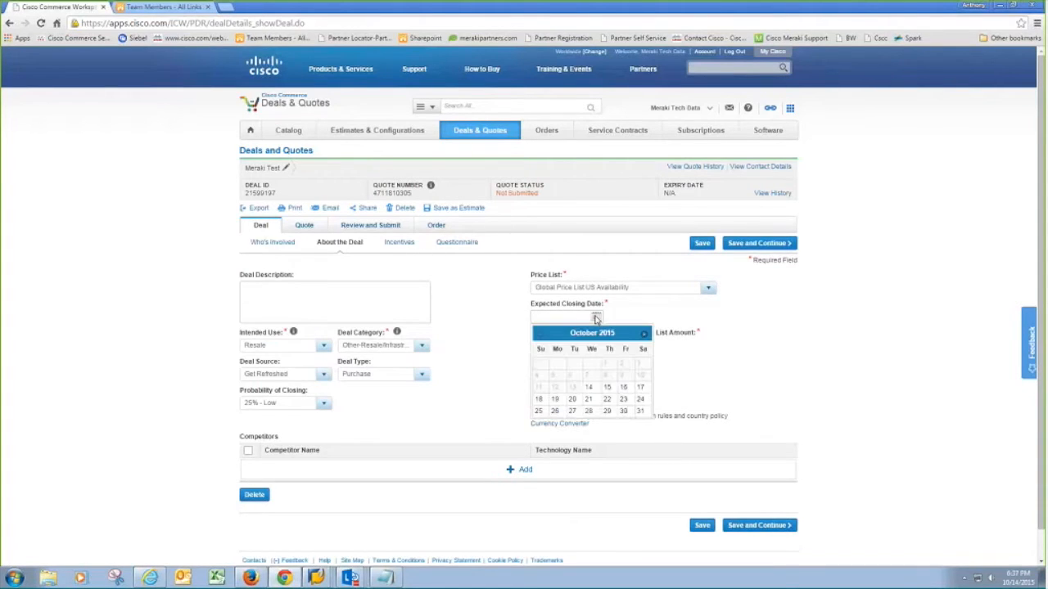
click(643, 334)
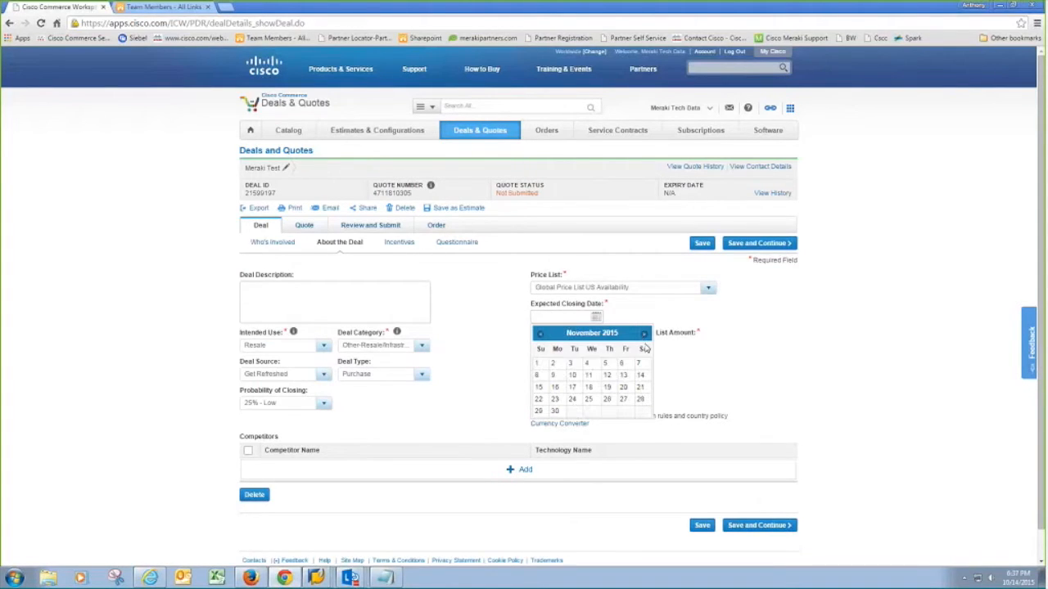
click(555, 410)
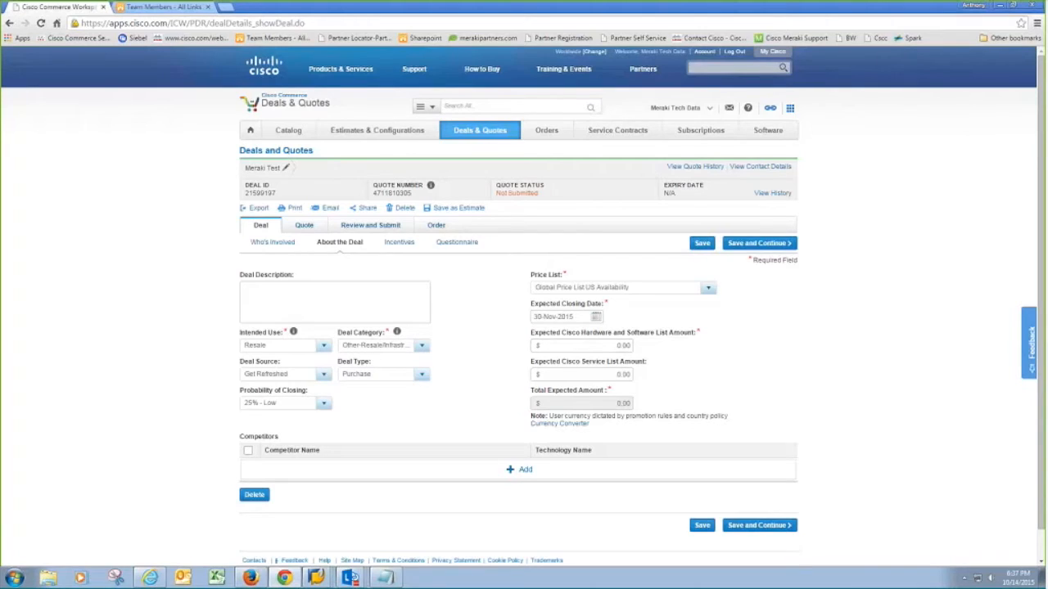
- Enter a 6000.00 hardware and software list amount and save the deal details
click(609, 347)
text(600)
click(784, 525)
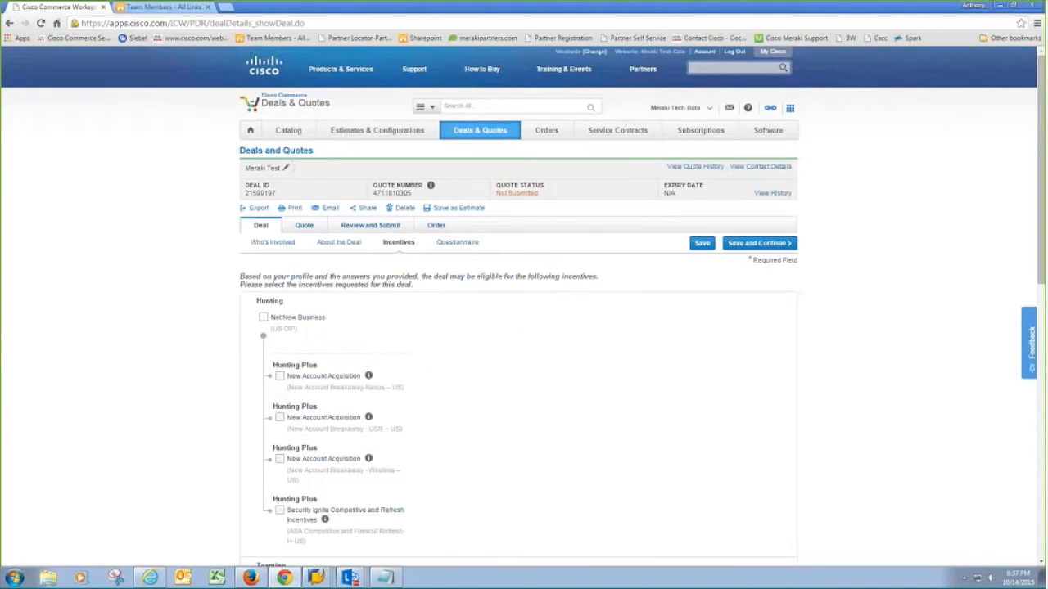
- Tick Net New Business under Hunting and review the remaining incentive options
scroll(768, 494, down, 3)
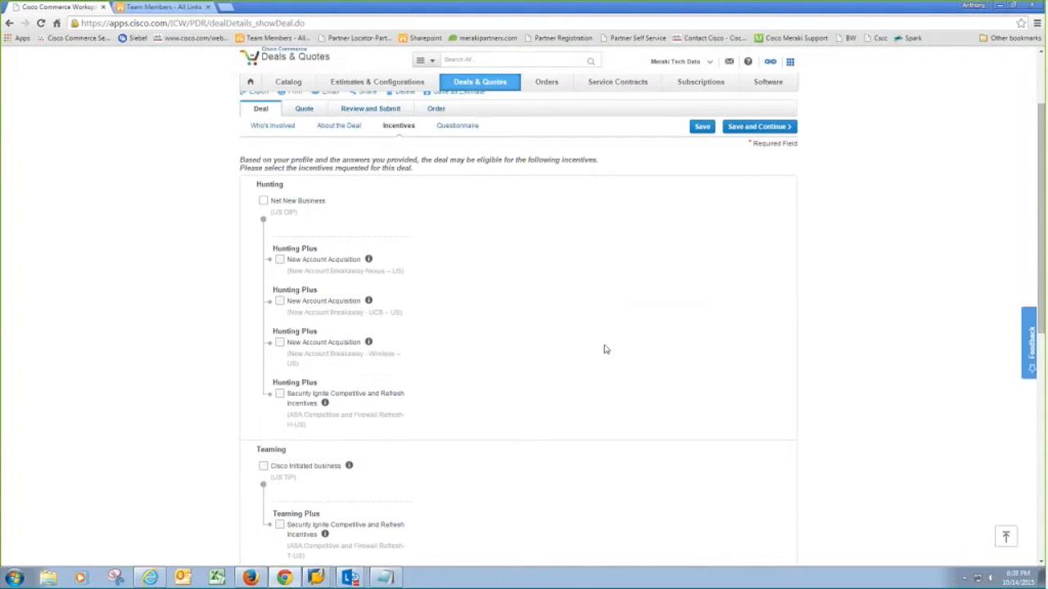
click(264, 201)
scroll(490, 331, down, 1)
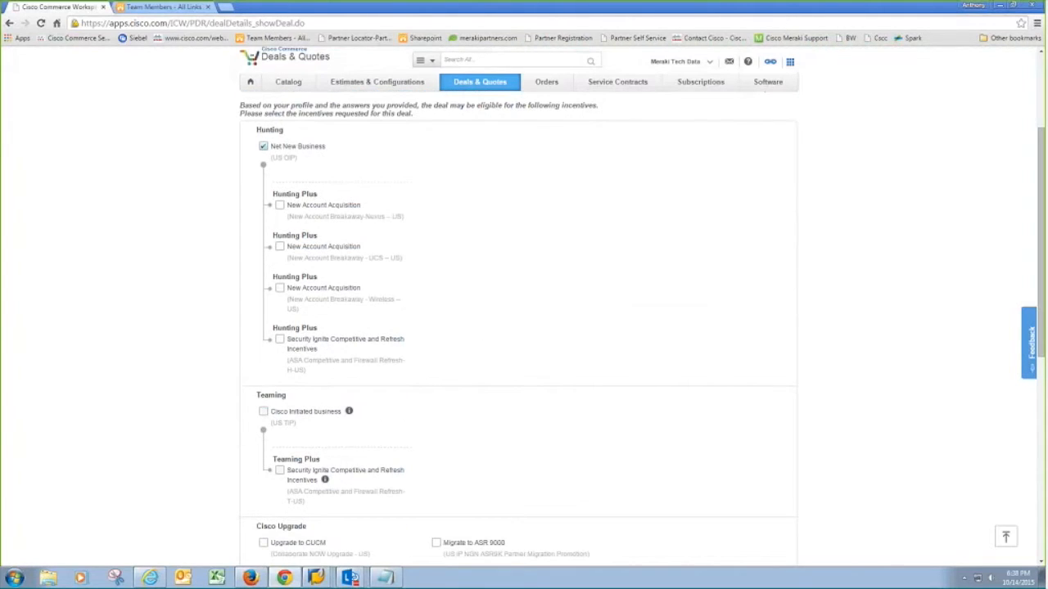
scroll(448, 263, down, 1)
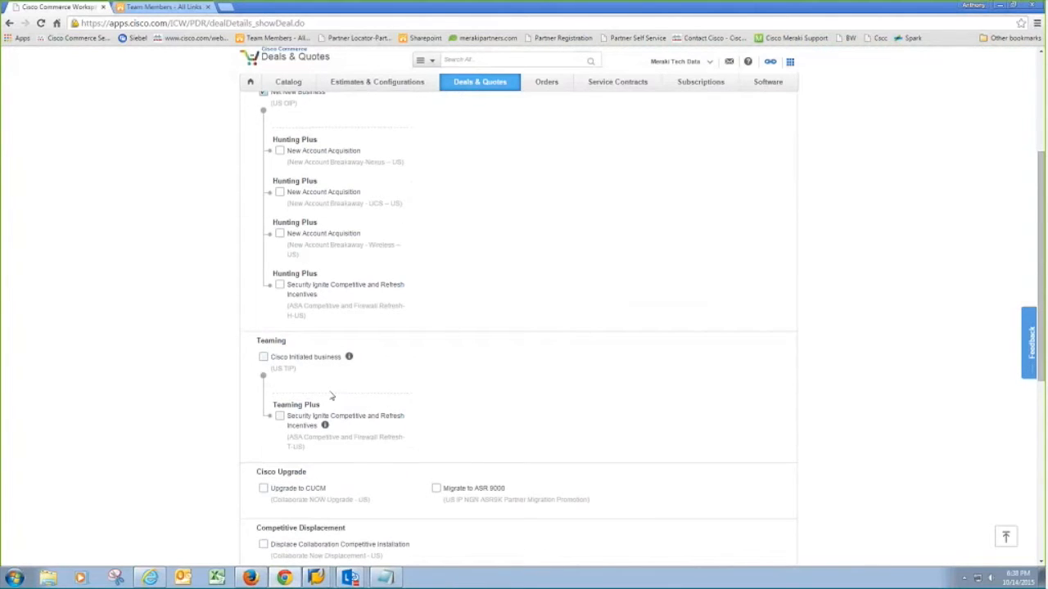
mouse_move(352, 361)
scroll(270, 409, down, 3)
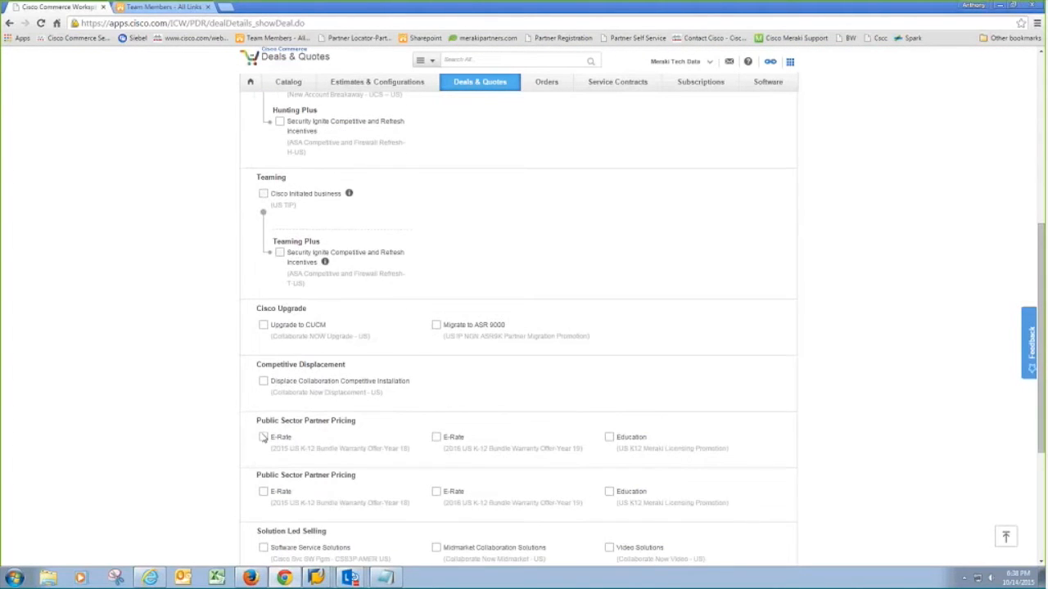
scroll(262, 438, down, 3)
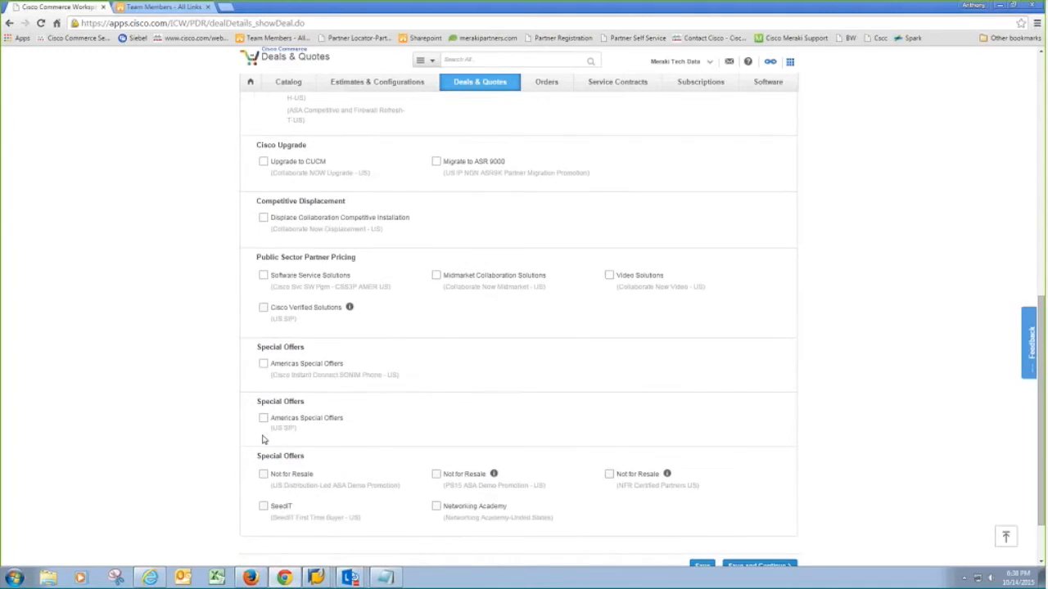
scroll(518, 454, down, 3)
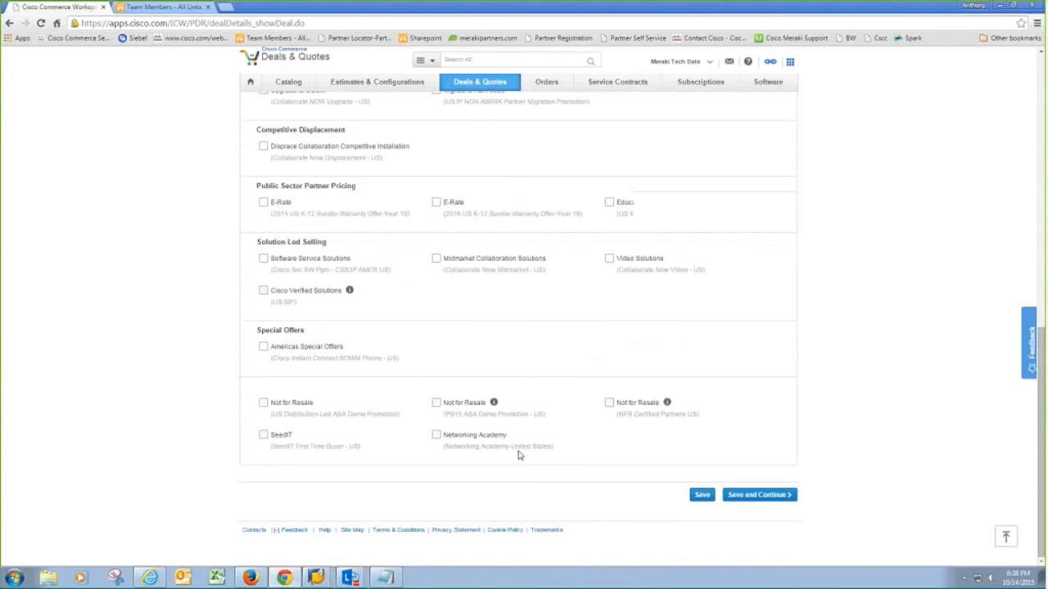
scroll(518, 454, up, 10)
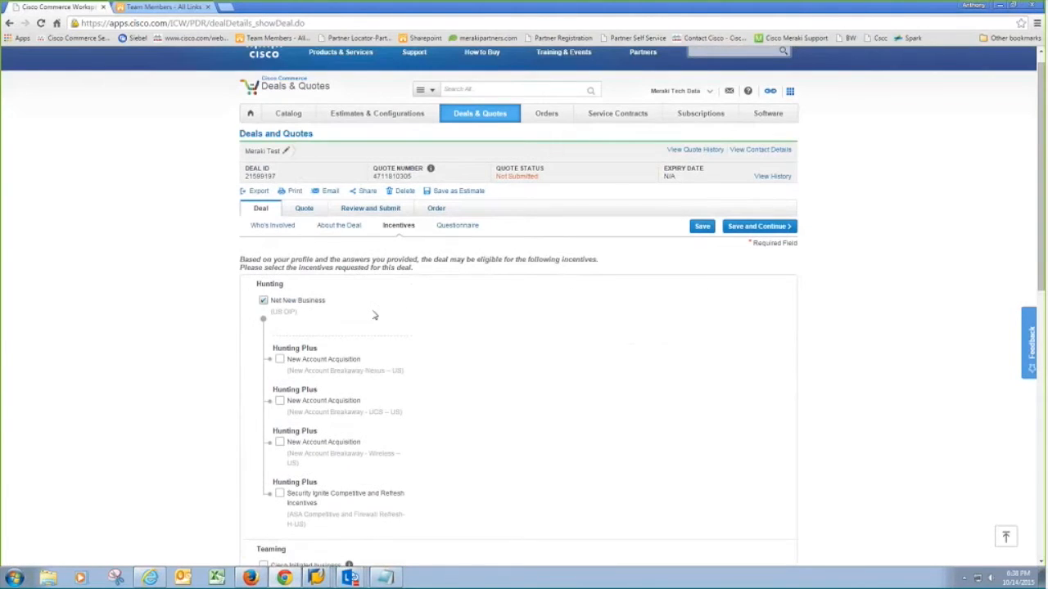
- Save incentives, then answer No to the RFP question and Yes to the customer-meeting question
click(749, 229)
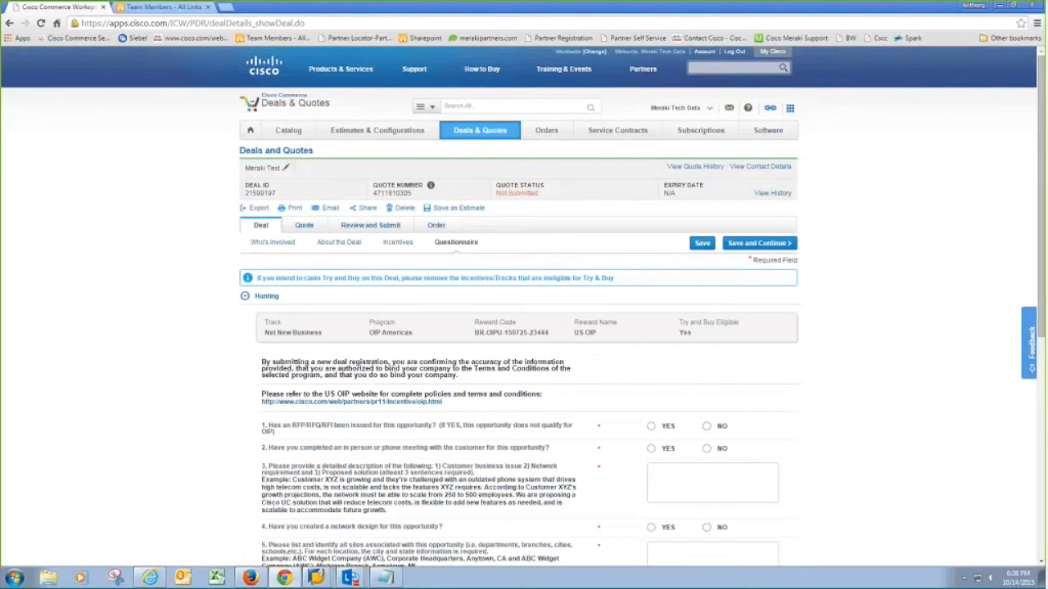
scroll(524, 328, down, 1)
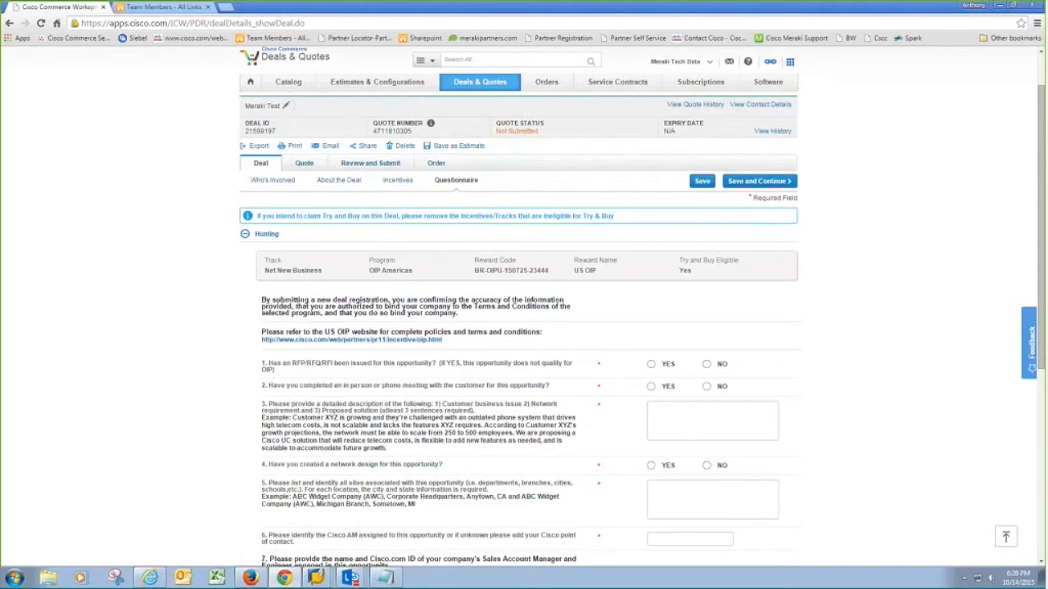
click(708, 366)
click(668, 386)
scroll(810, 387, down, 3)
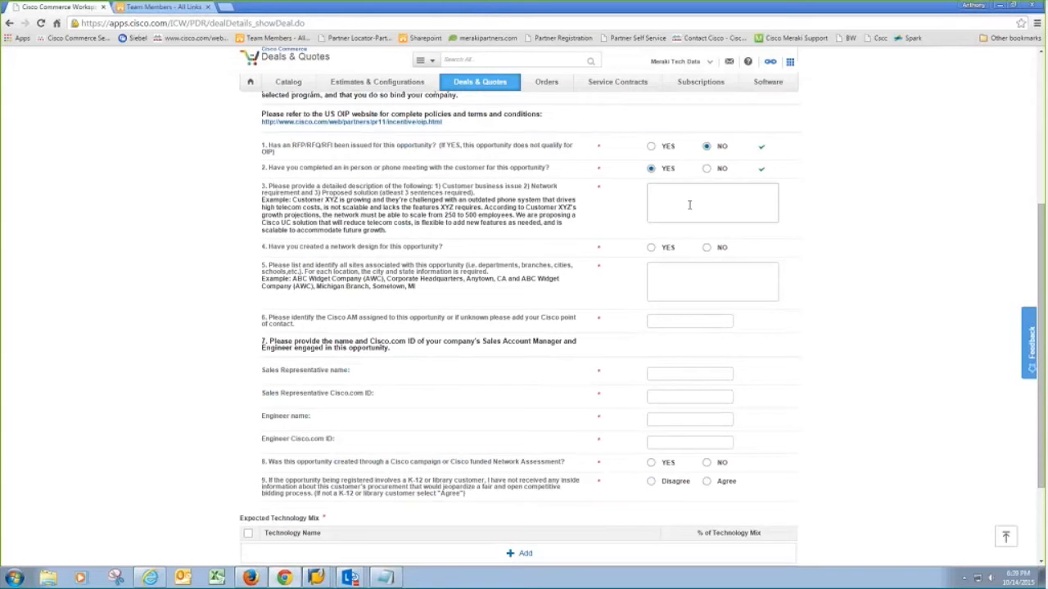
- Enter TEST as the question 3 description and answer Yes to the network design question
click(690, 205)
text(TEST)
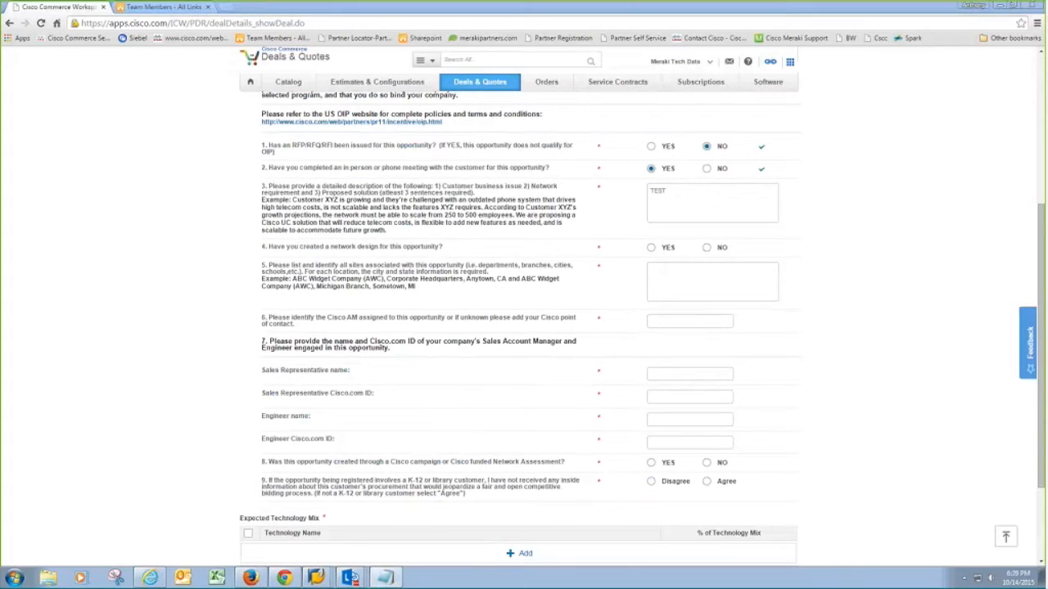
scroll(855, 241, up, 3)
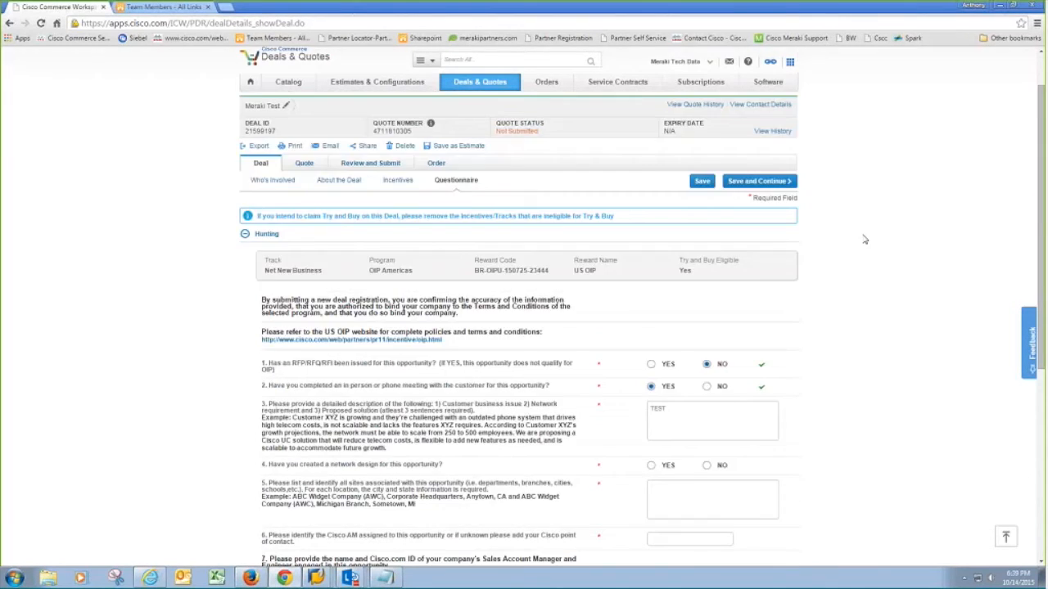
scroll(865, 247, down, 2)
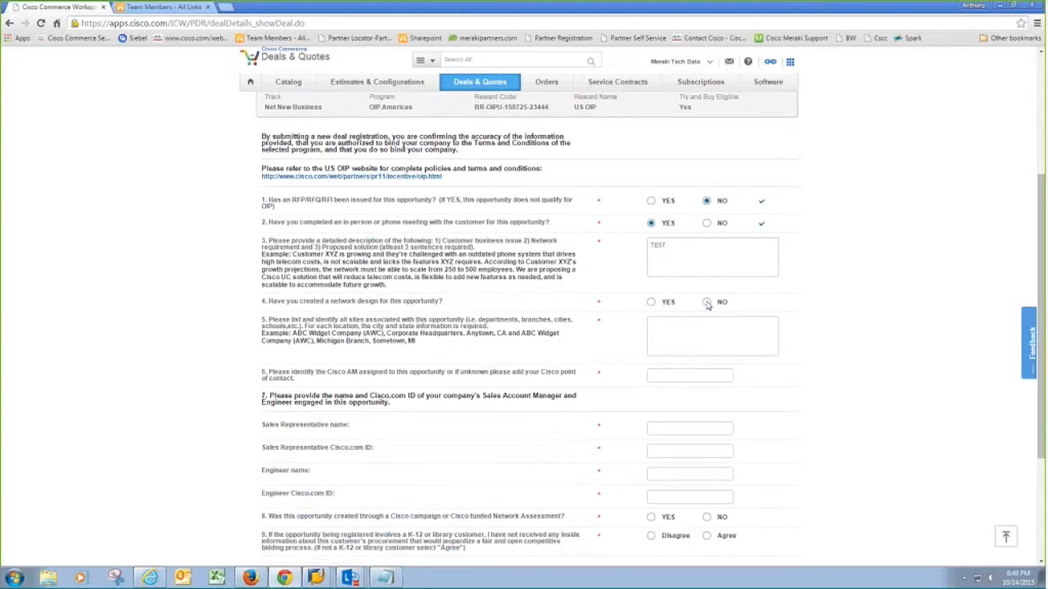
click(651, 302)
- Paste the customer site addresses into question 5 and the Cisco account manager's contact details
click(765, 327)
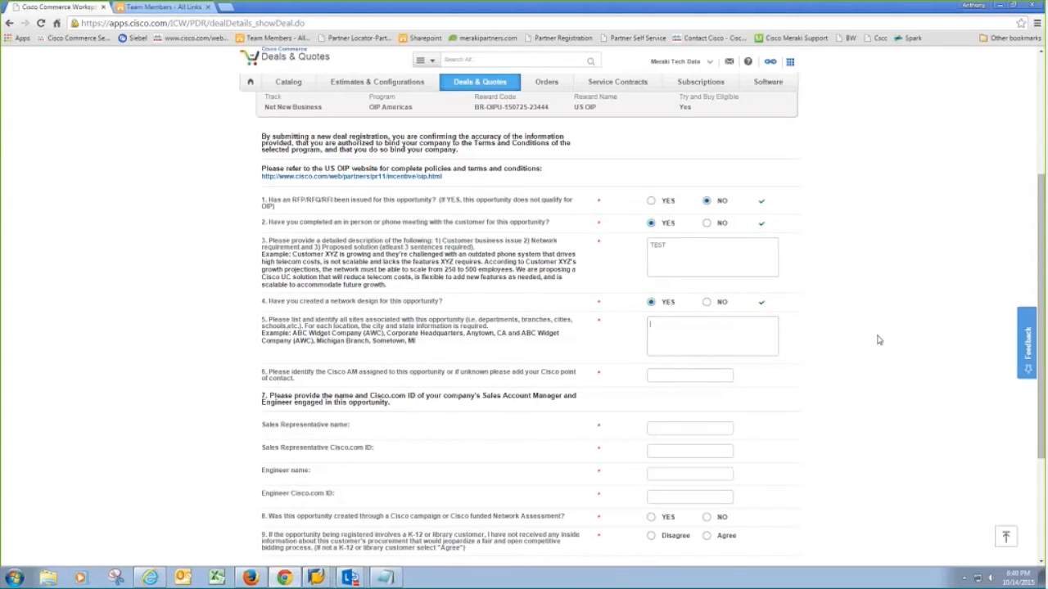
scroll(879, 339, down, 1)
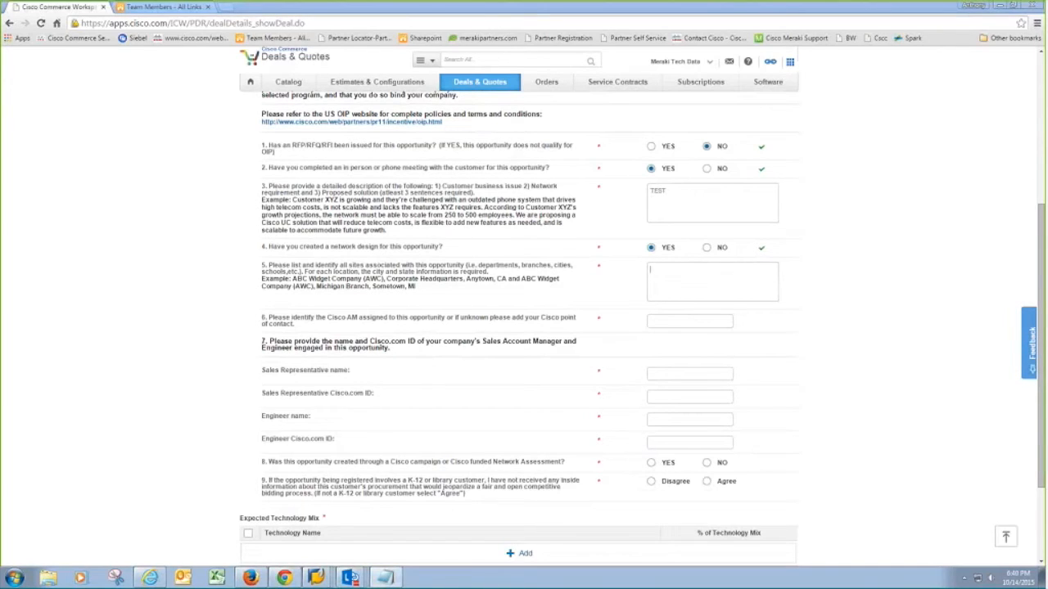
text(Tech Data 5350 Tech Data Drive Clearwater, FL 33760)
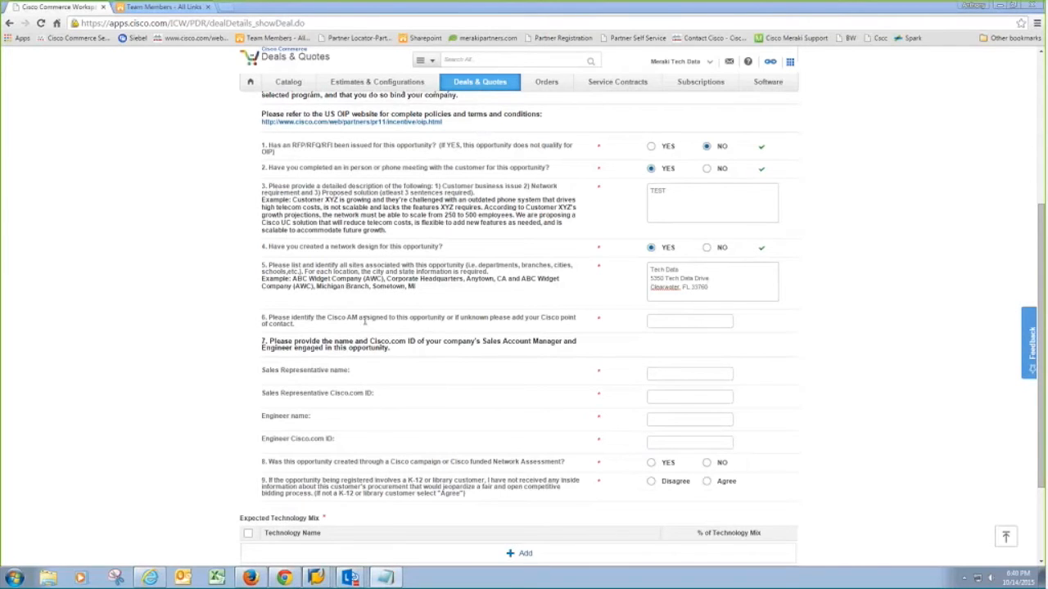
scroll(365, 322, down, 1)
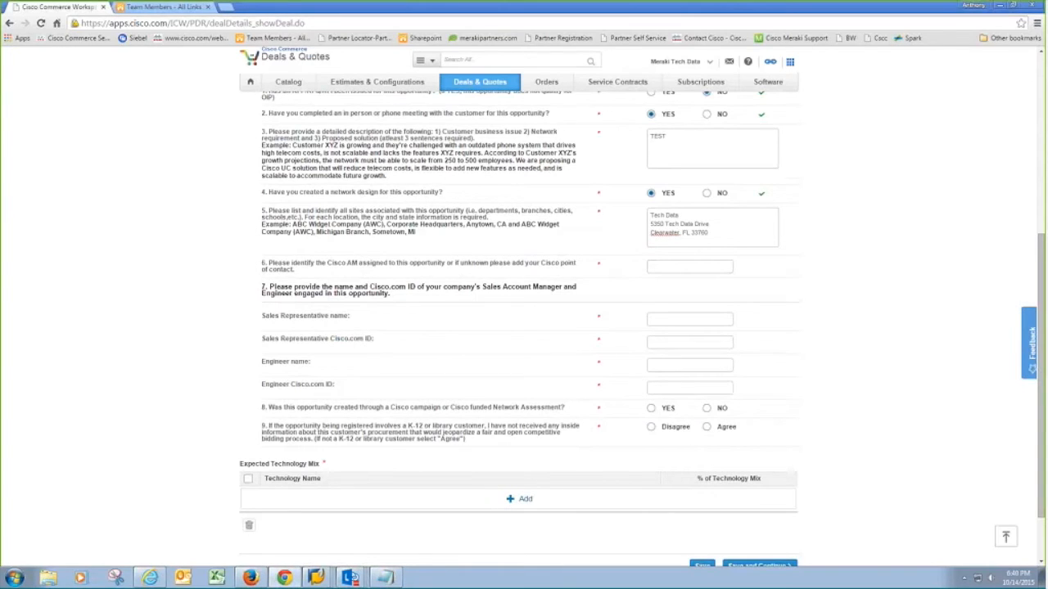
key(ctrl+v)
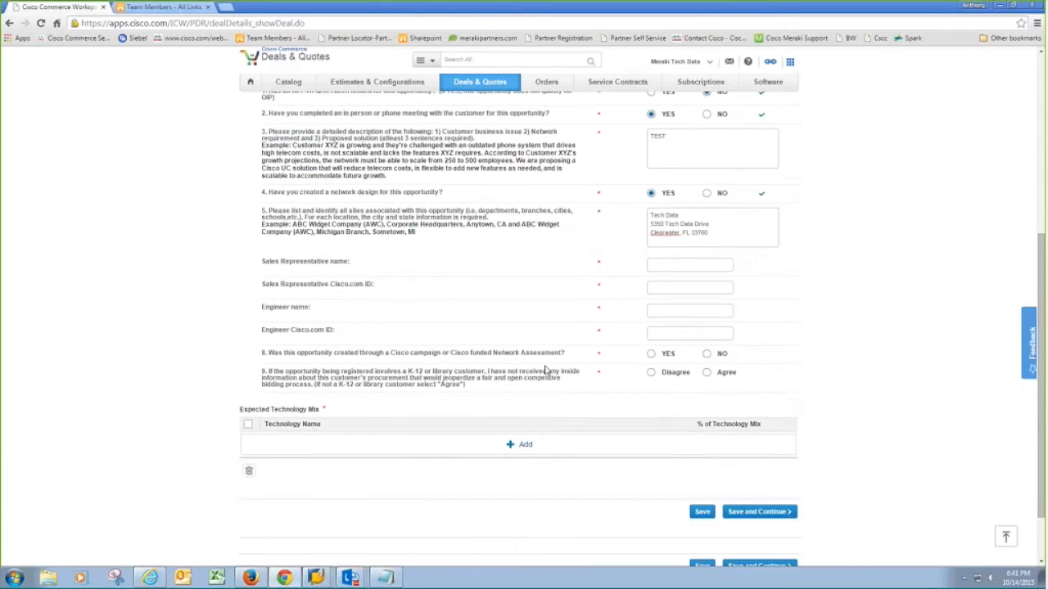
scroll(546, 371, down, 1)
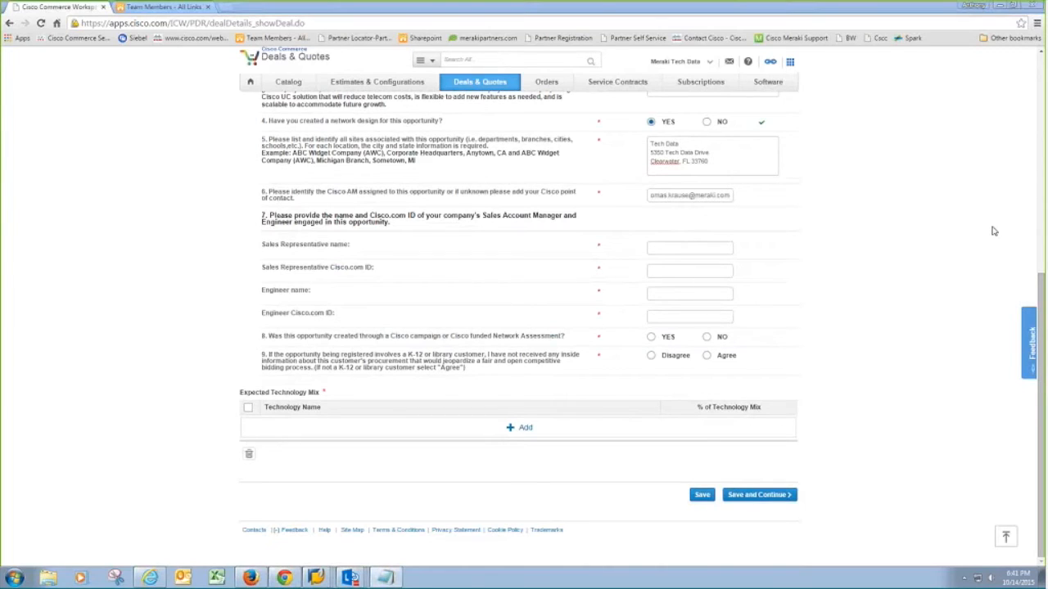
- Paste the sales representative's and engineer's names and Cisco.com IDs into their fields
click(777, 215)
click(673, 248)
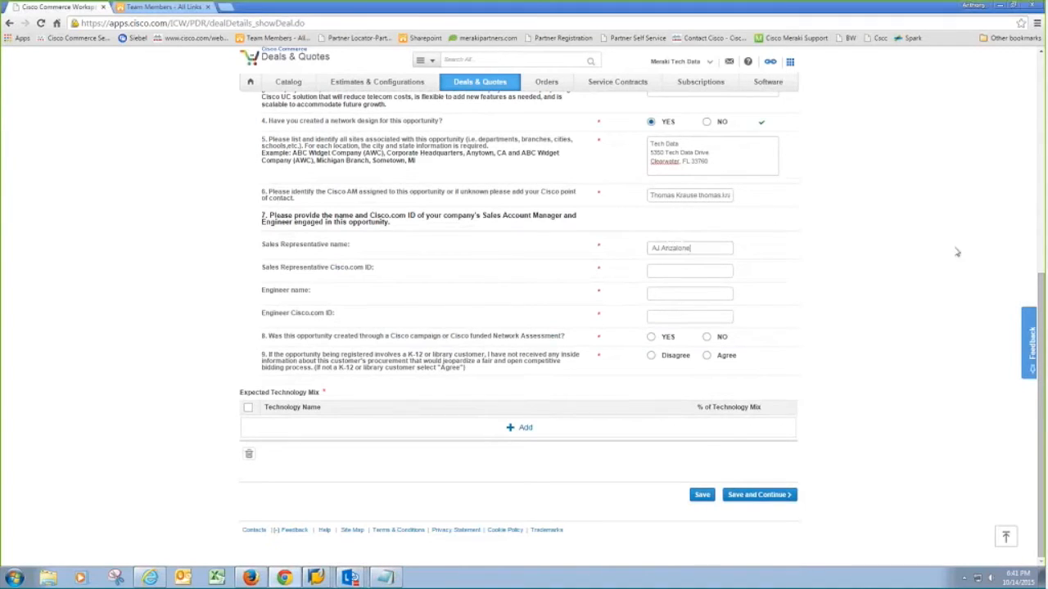
click(672, 267)
text(Meraki001)
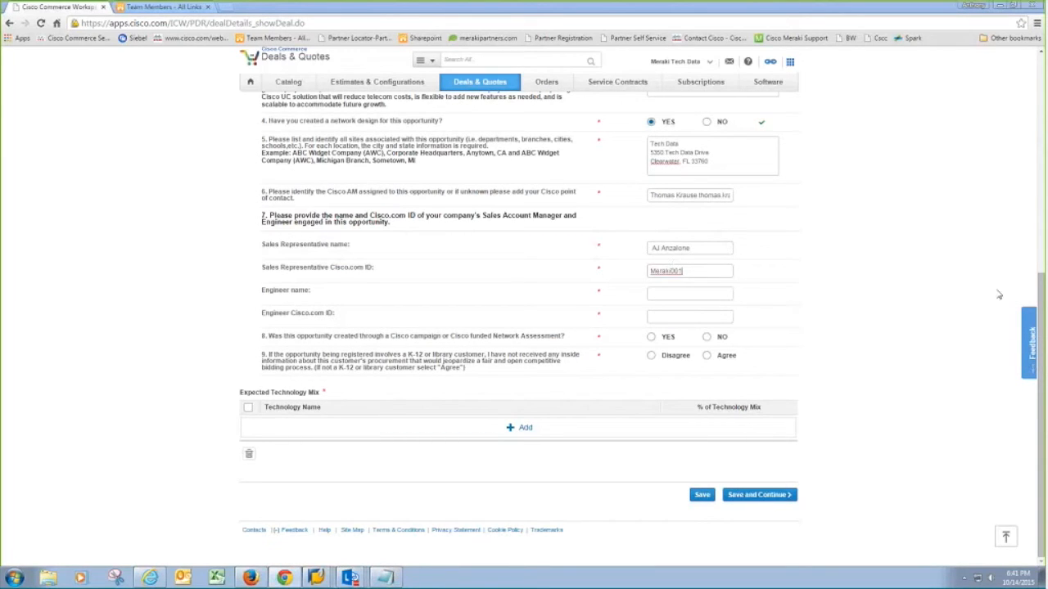
click(713, 293)
click(662, 315)
text(Meraki001)
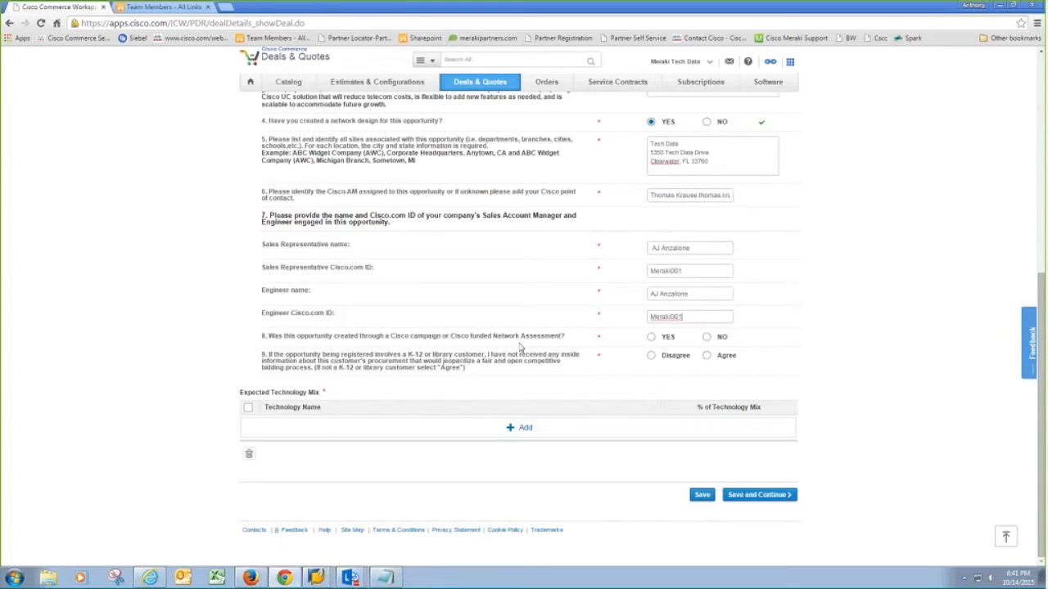
- Answer No to campaign question 8, leaving no campaign type chosen
click(651, 337)
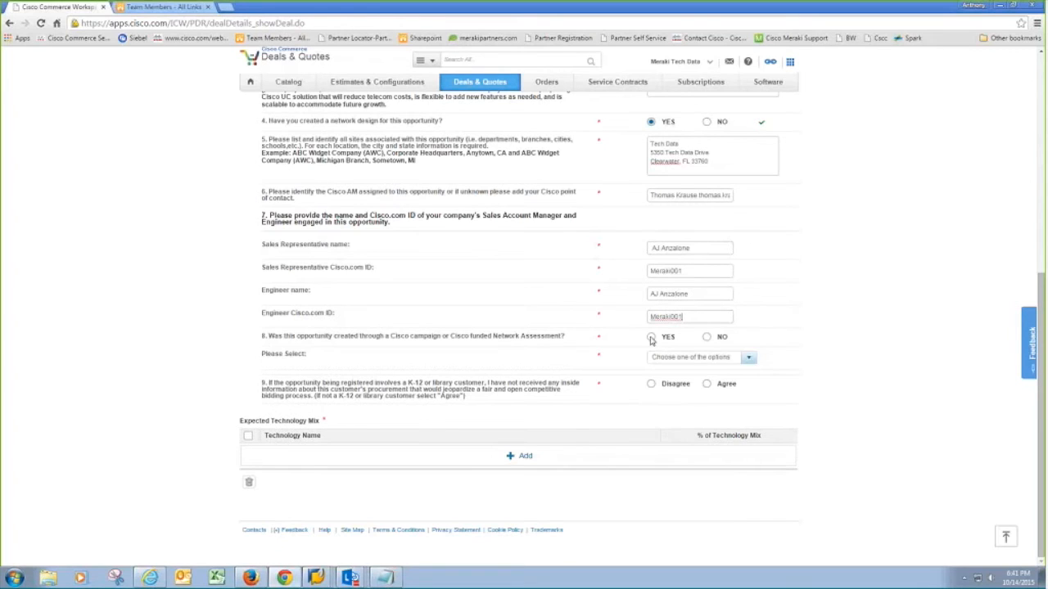
click(716, 358)
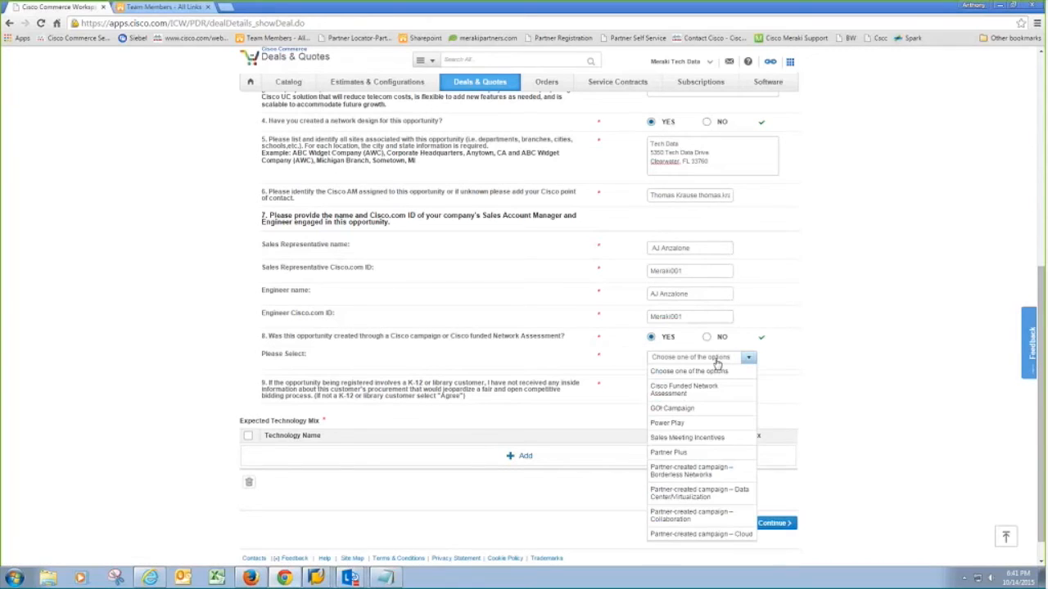
click(717, 362)
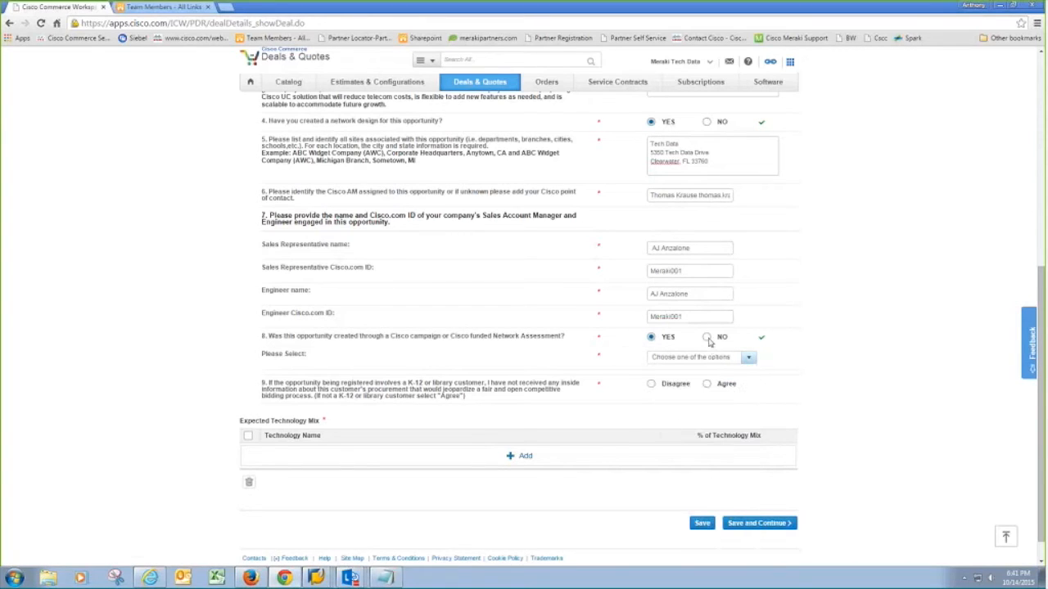
click(708, 338)
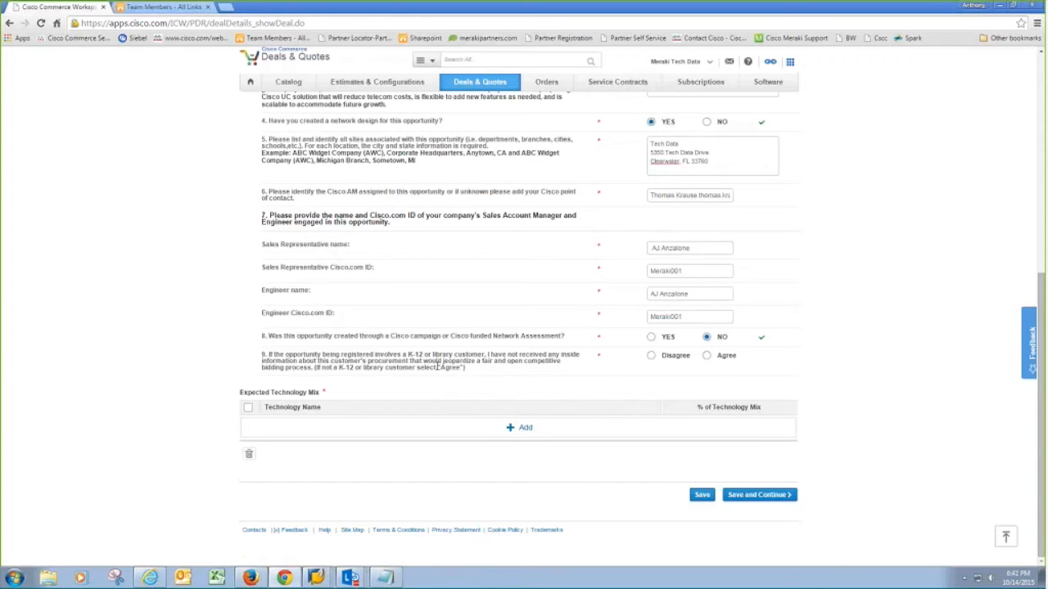
- Choose Agree for the K-12 or library procurement statement in question 9
click(708, 356)
scroll(824, 360, up, 3)
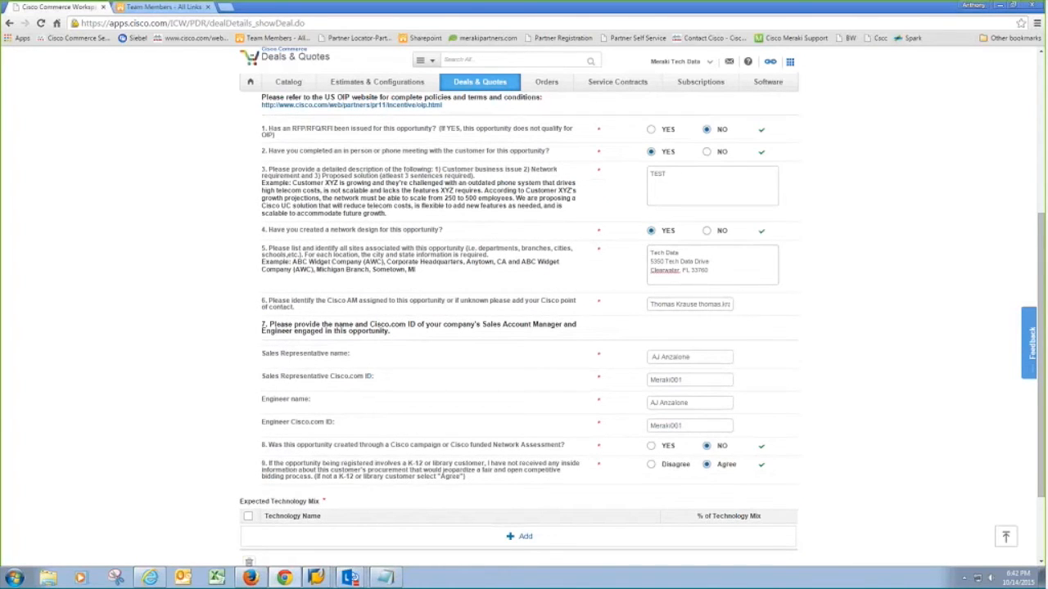
scroll(529, 475, down, 2)
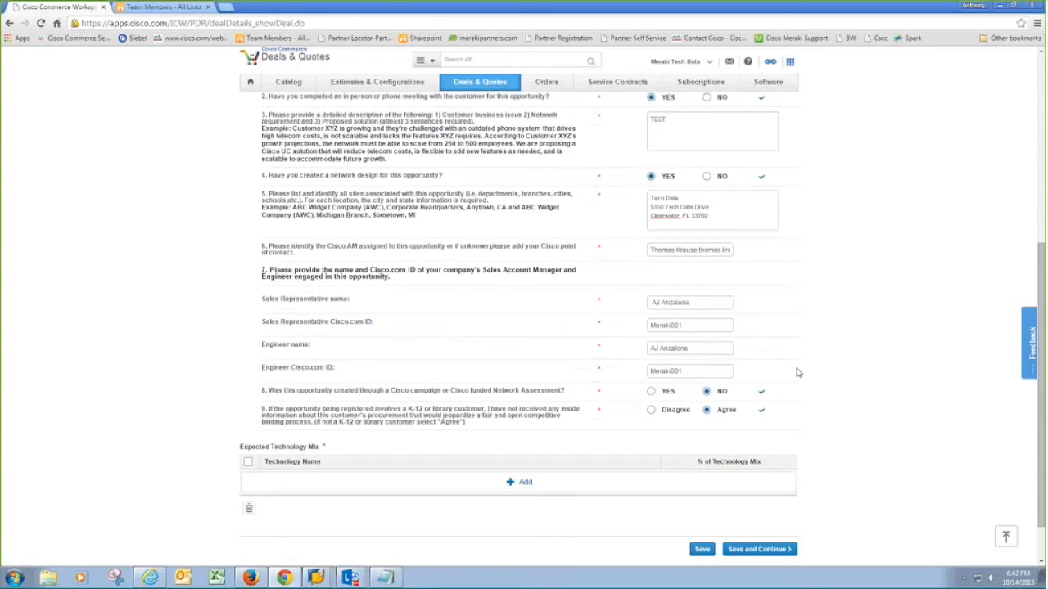
- Add a MERAKI technology mix row at 100% and save the deal details
click(527, 484)
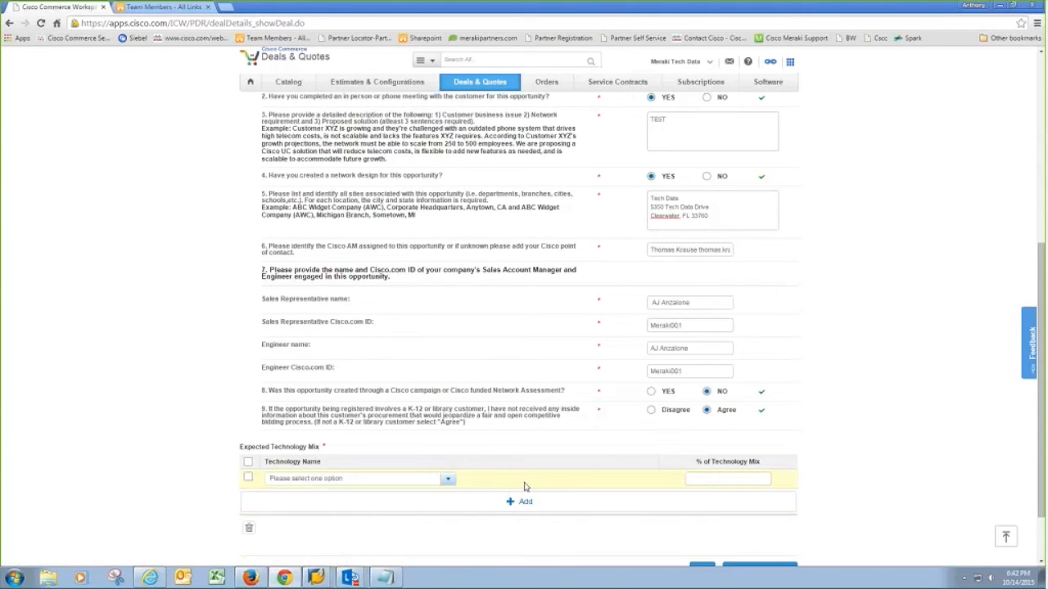
scroll(525, 486, down, 1)
click(448, 404)
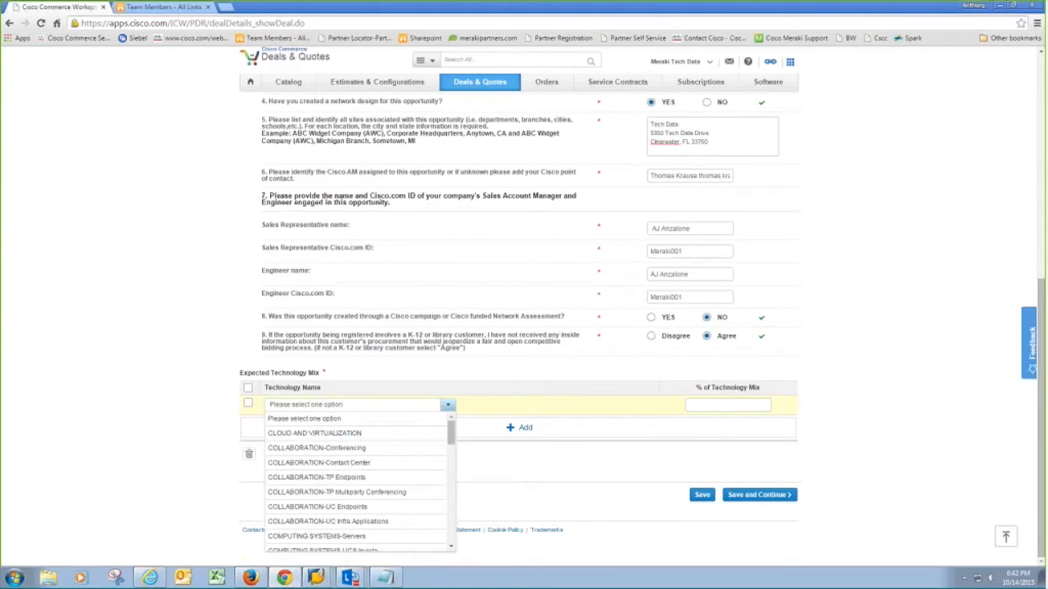
scroll(419, 463, down, 3)
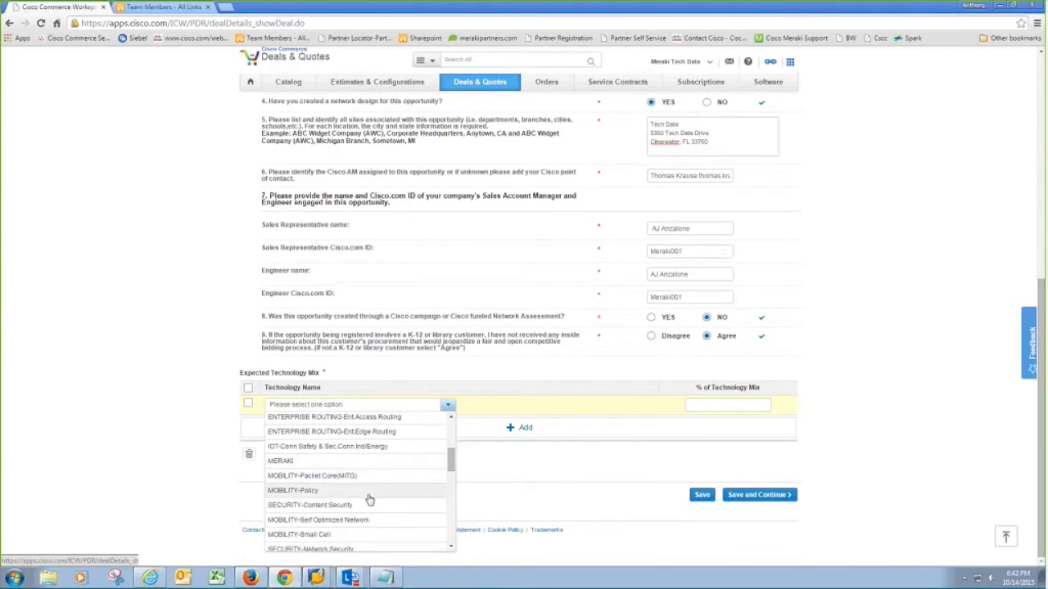
click(331, 466)
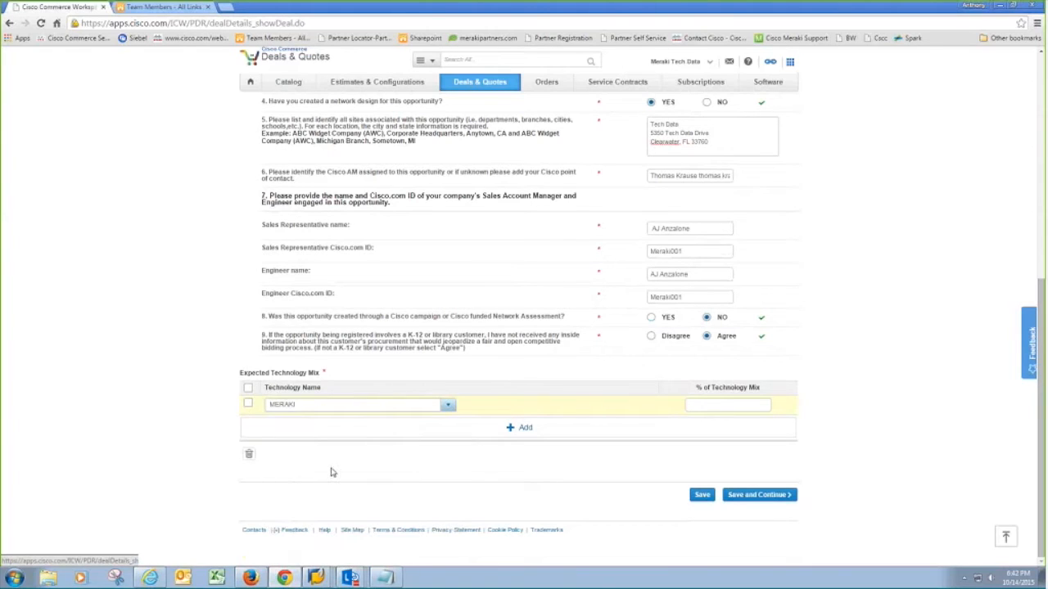
click(705, 407)
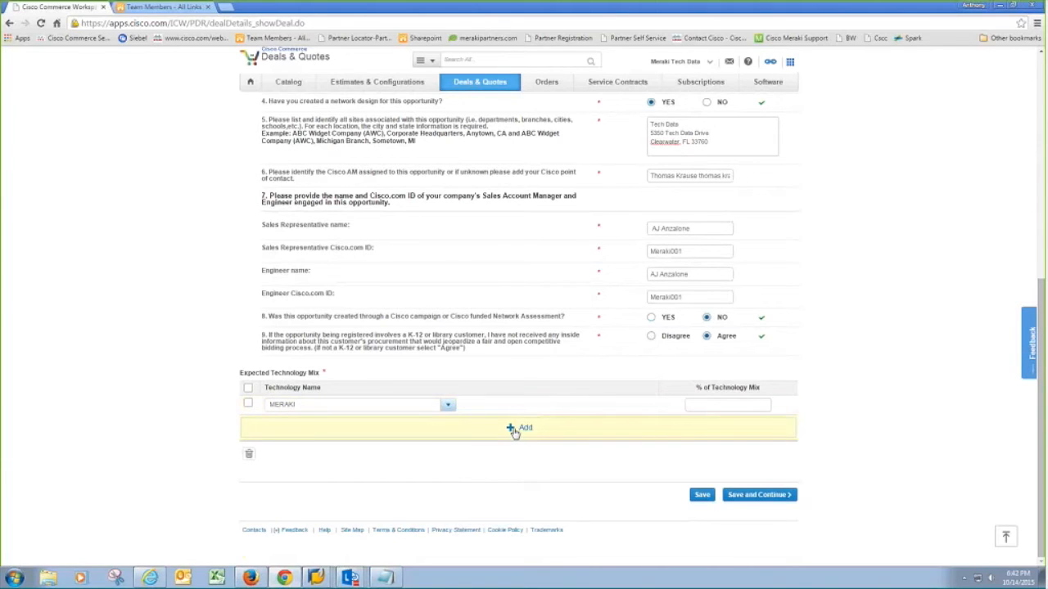
text(100)
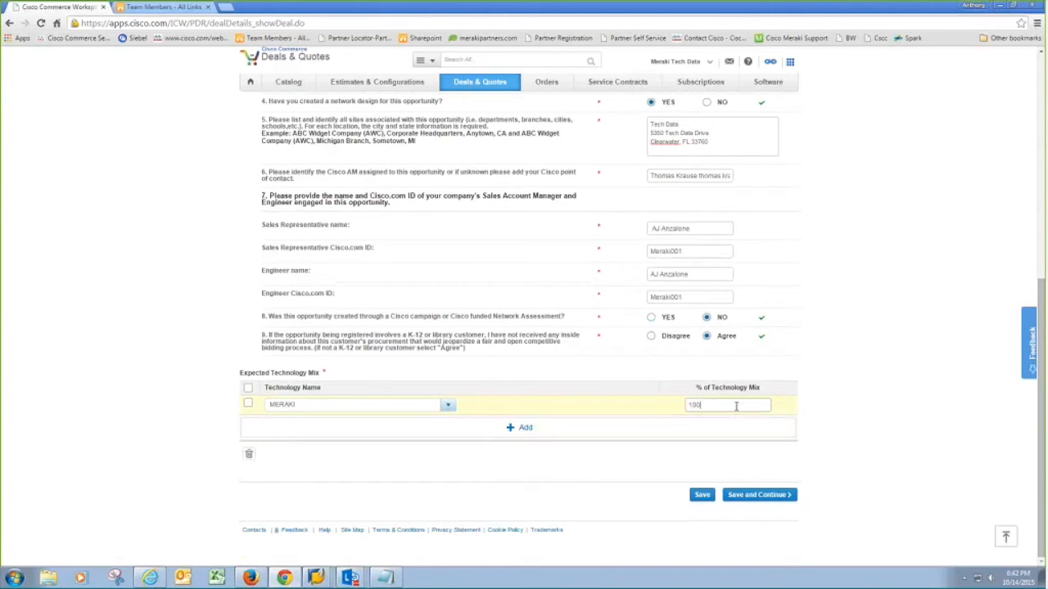
click(760, 495)
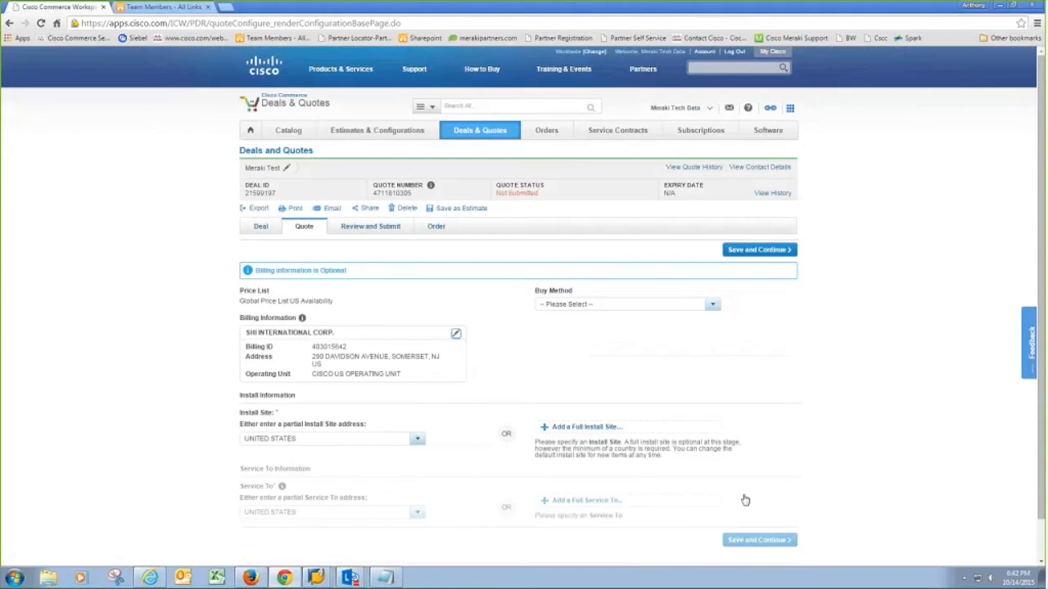
- Select TECH DATA as the buy method and save the quote setup
scroll(745, 499, down, 1)
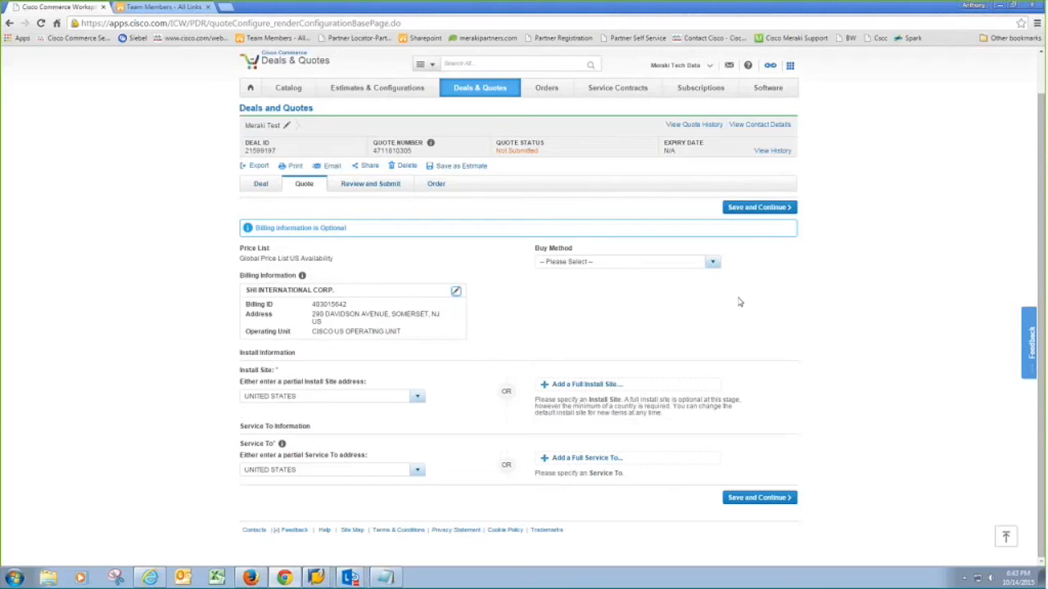
click(712, 262)
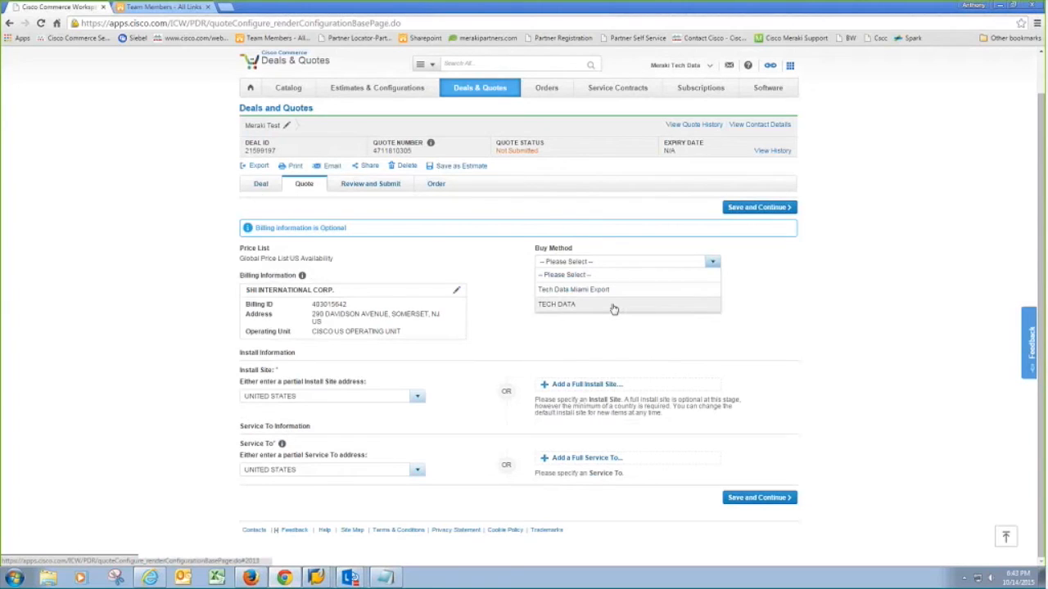
click(613, 306)
click(761, 498)
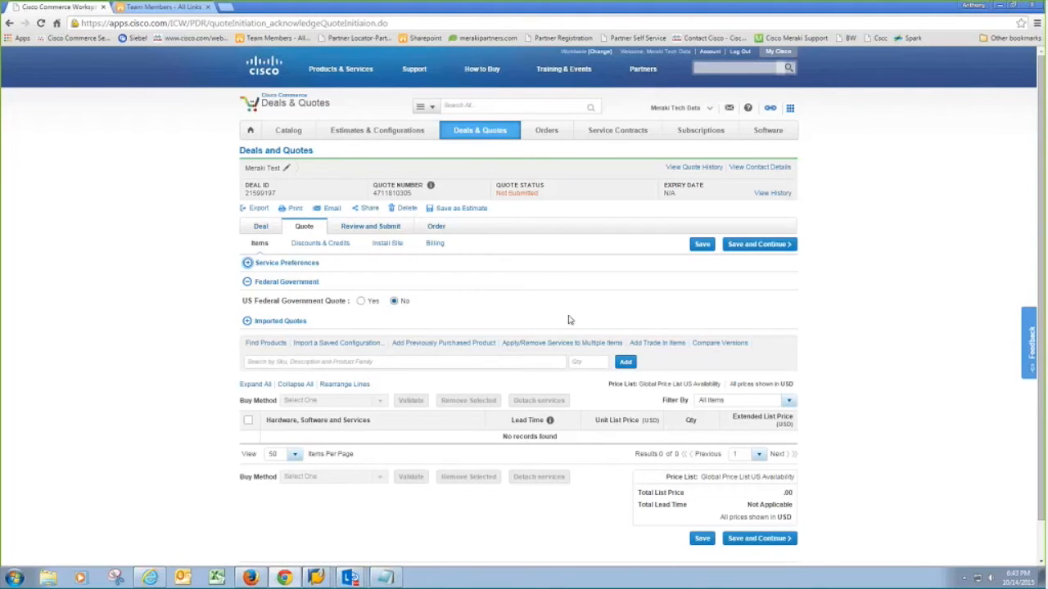
click(368, 344)
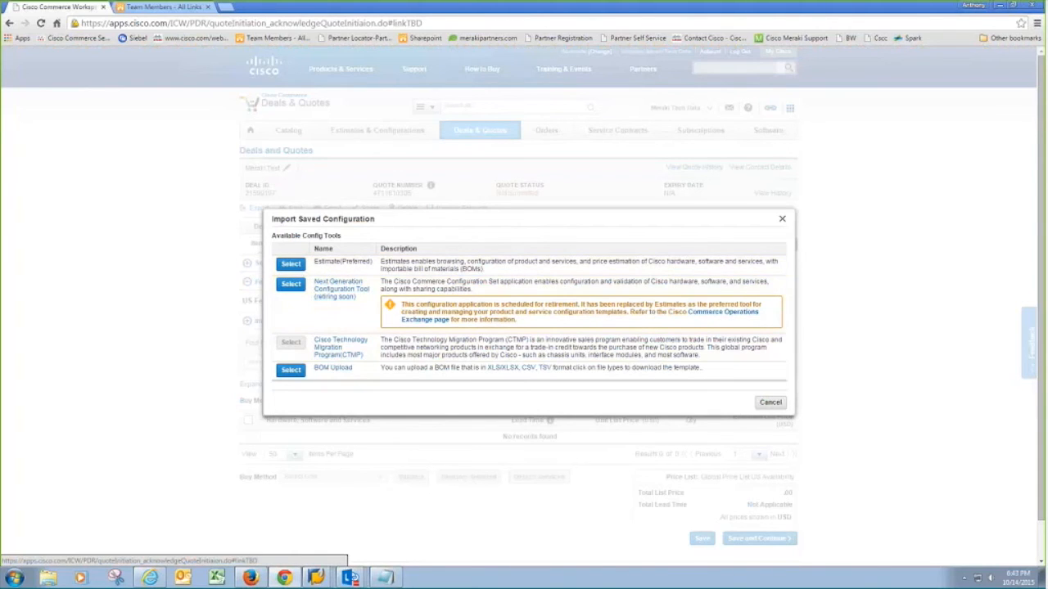
click(771, 402)
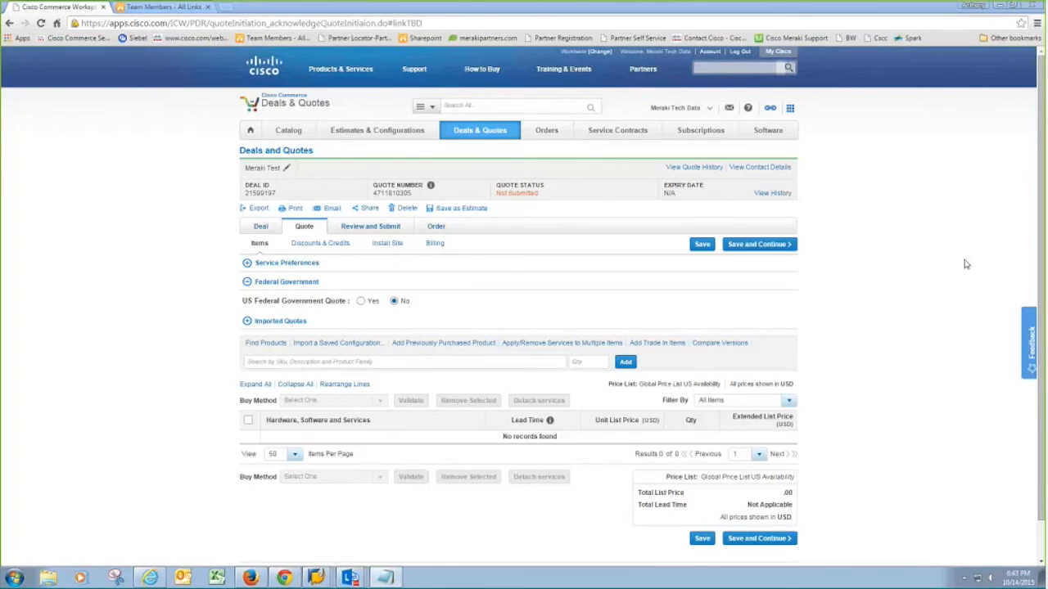
click(285, 361)
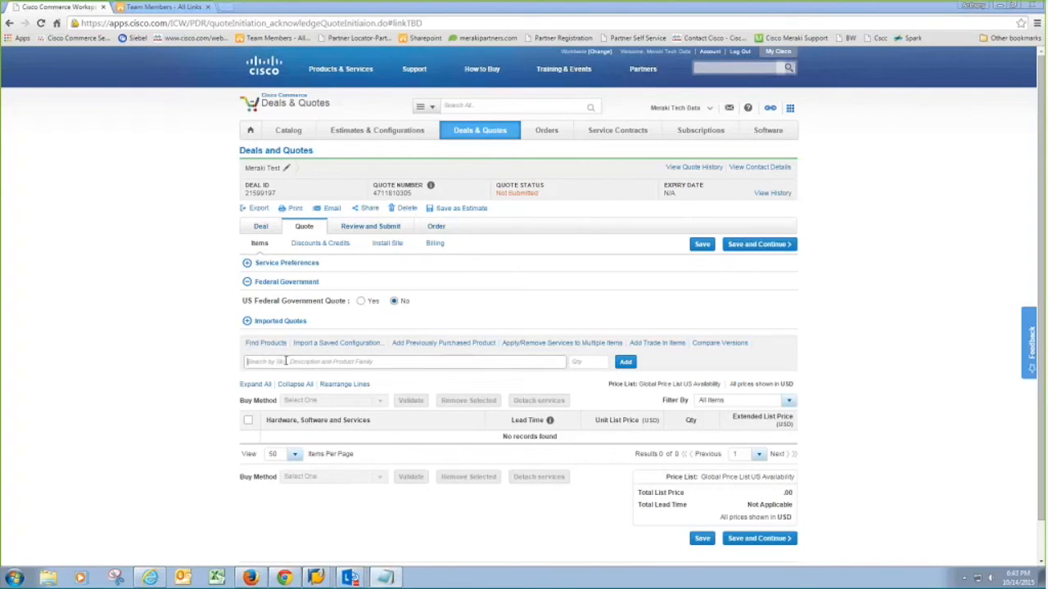
- Add MR32-HW and 5 LIC-ENT-3YR licenses to the quote, then check the 5,495.00 total
text(MR32-HW)
click(625, 362)
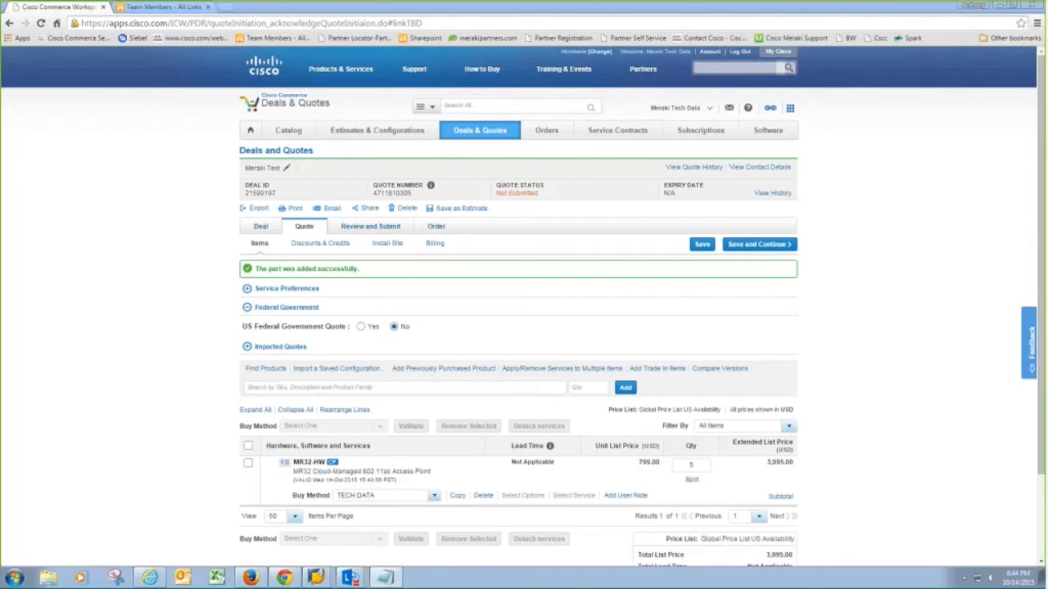
click(405, 387)
text(LIC-ENT-3YR)
click(604, 390)
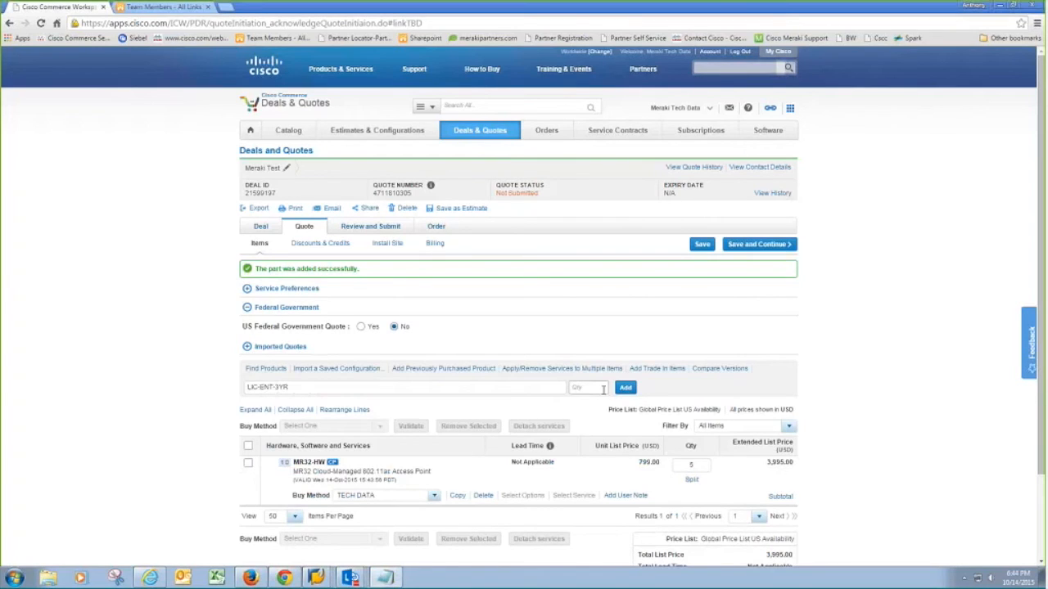
text(5)
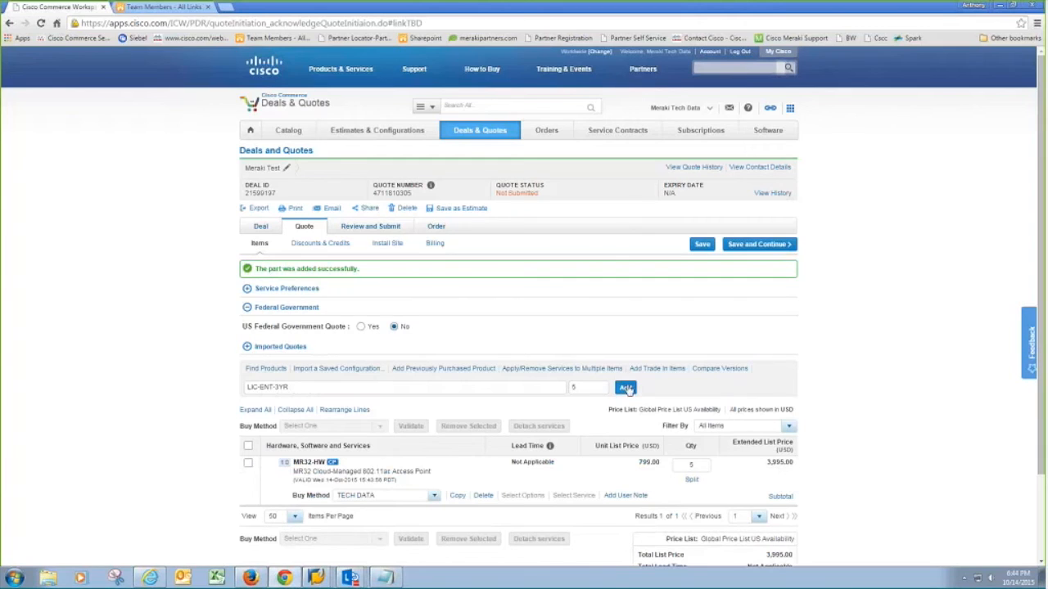
click(626, 389)
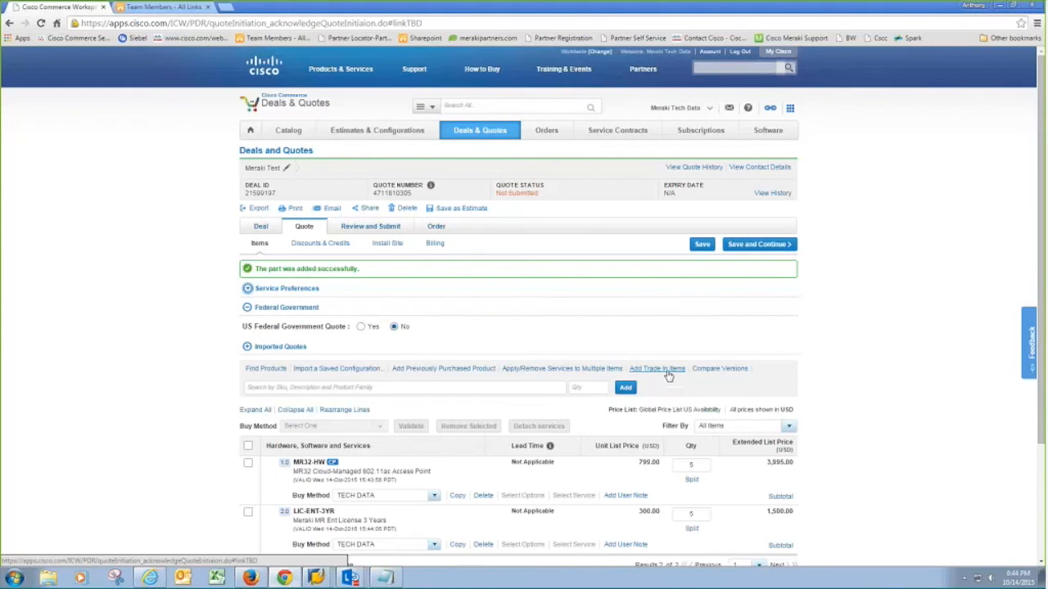
scroll(669, 374, down, 1)
scroll(659, 311, down, 2)
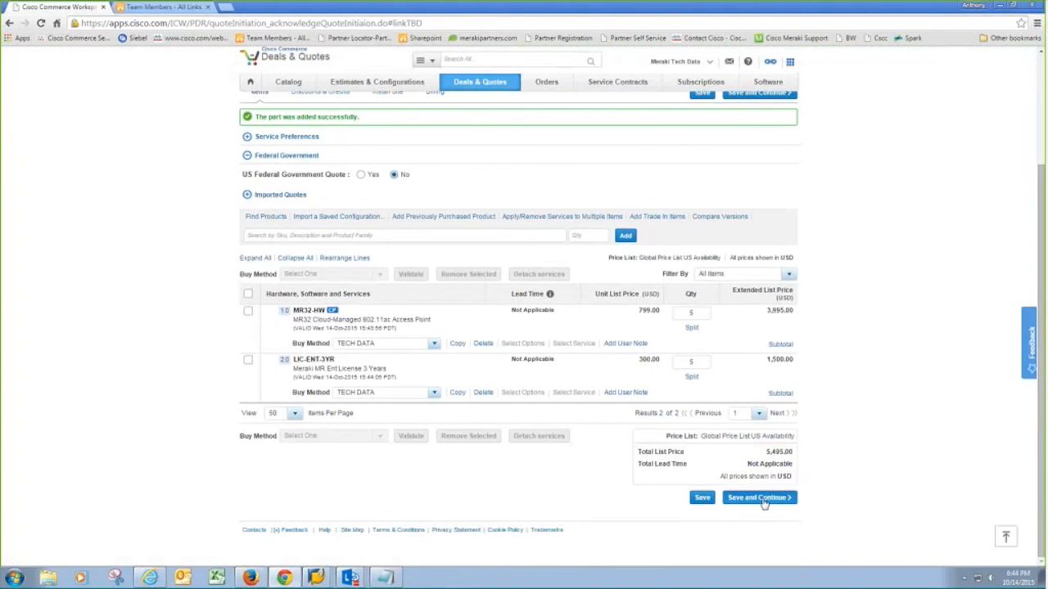
- Save the items, confirm the 50% discount and 2,747.50 total, and save pricing
click(760, 499)
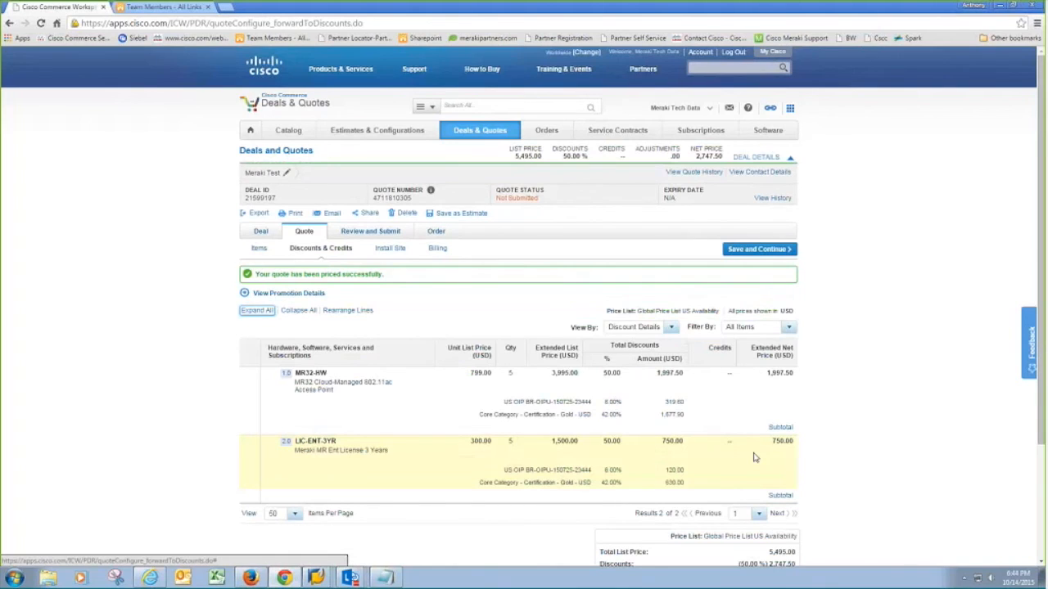
scroll(755, 458, down, 3)
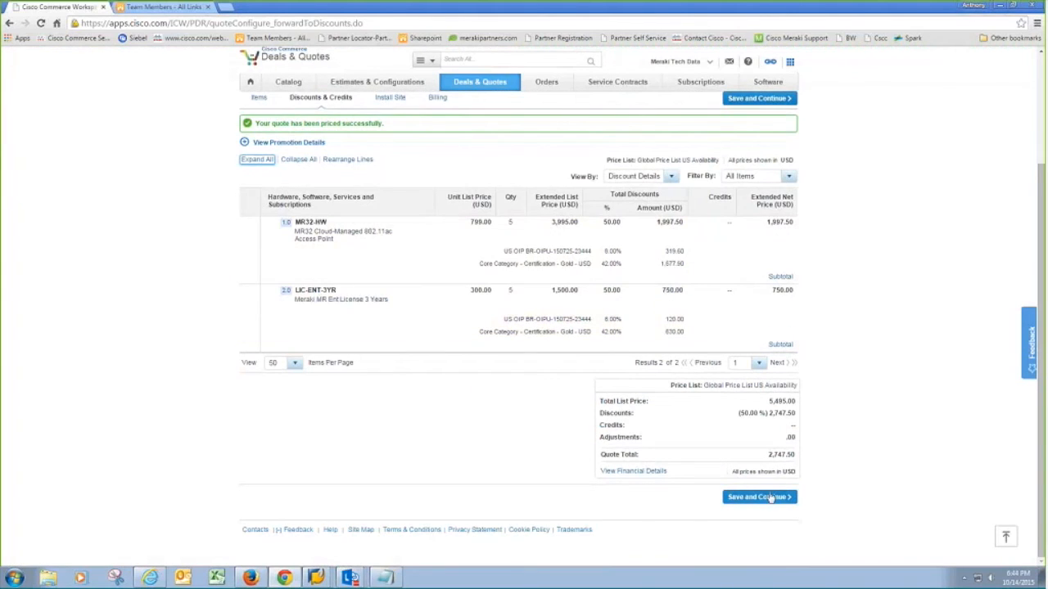
click(771, 498)
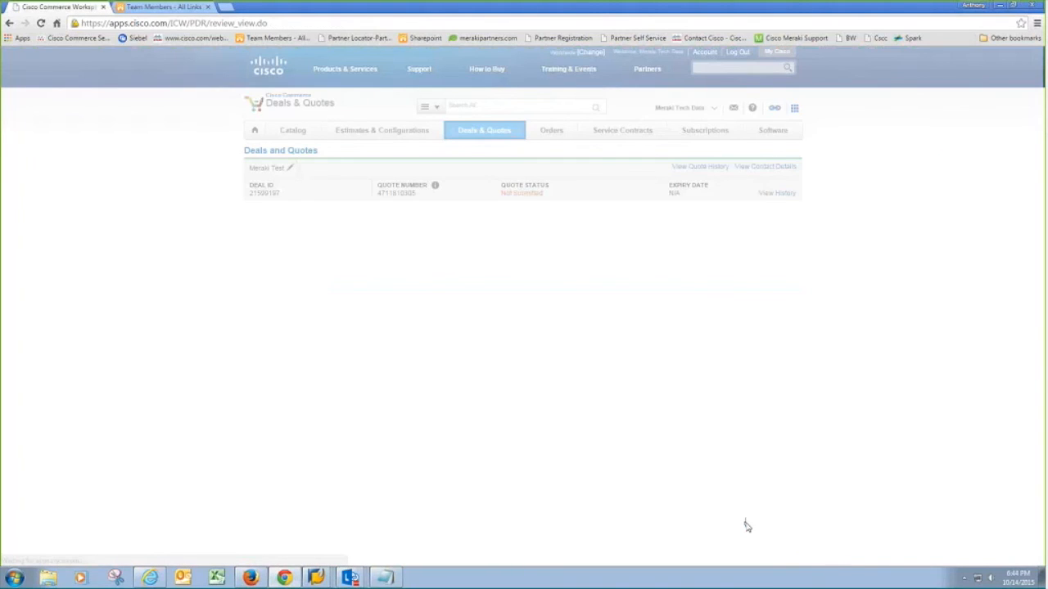
- Scroll through the Review and Submit summary and check the Trade In Items section
scroll(595, 378, down, 1)
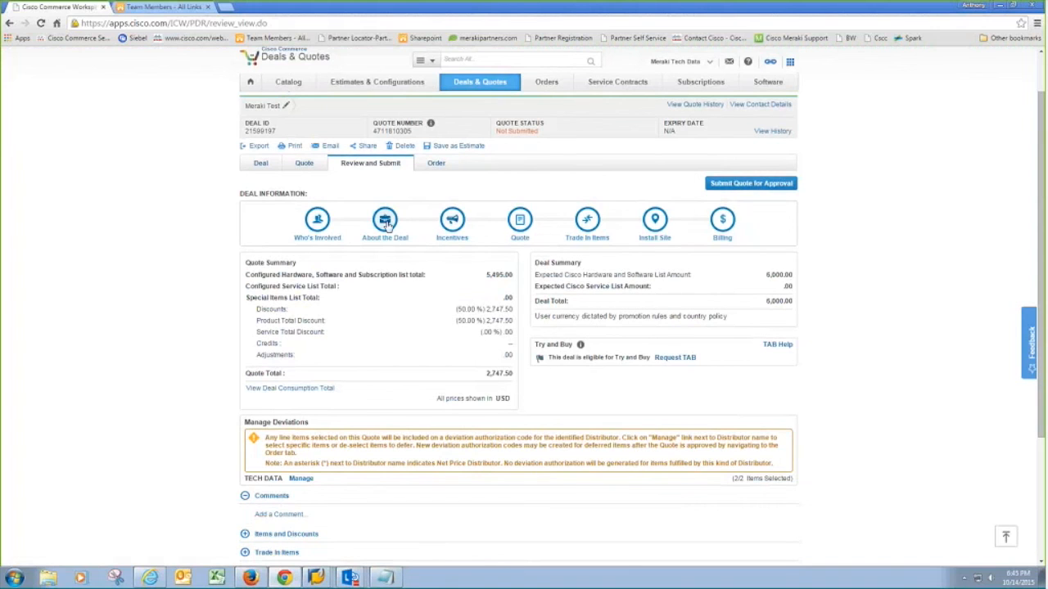
scroll(437, 251, down, 1)
scroll(438, 250, up, 1)
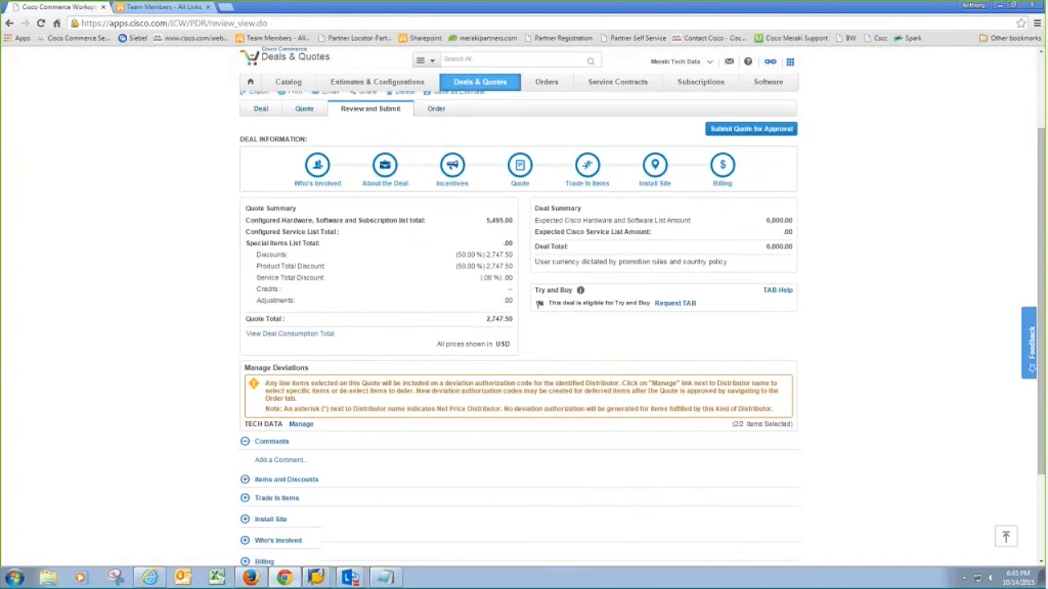
scroll(438, 229, up, 2)
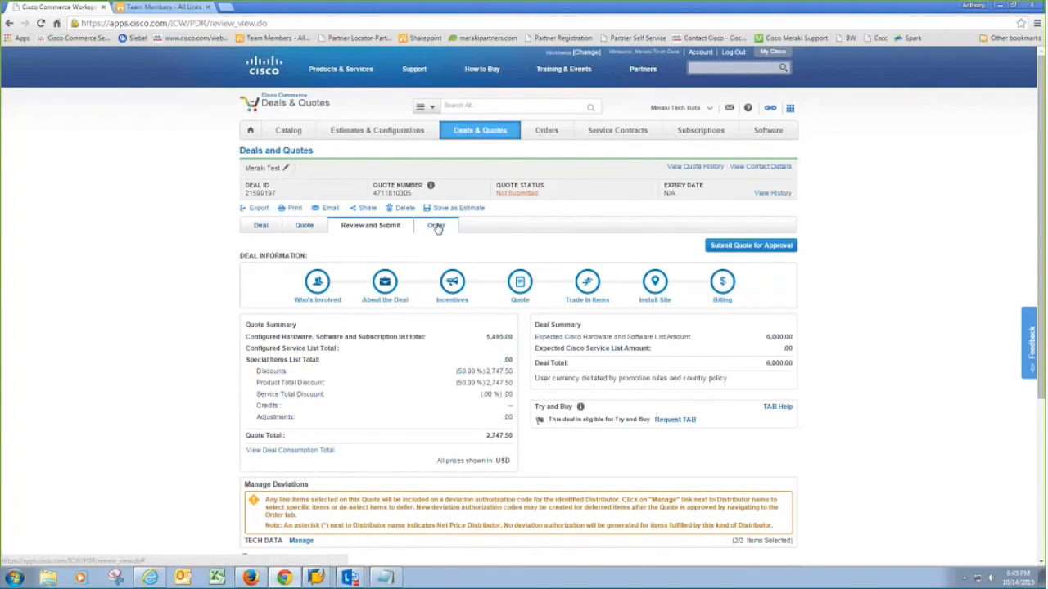
scroll(374, 368, down, 3)
click(246, 375)
click(245, 375)
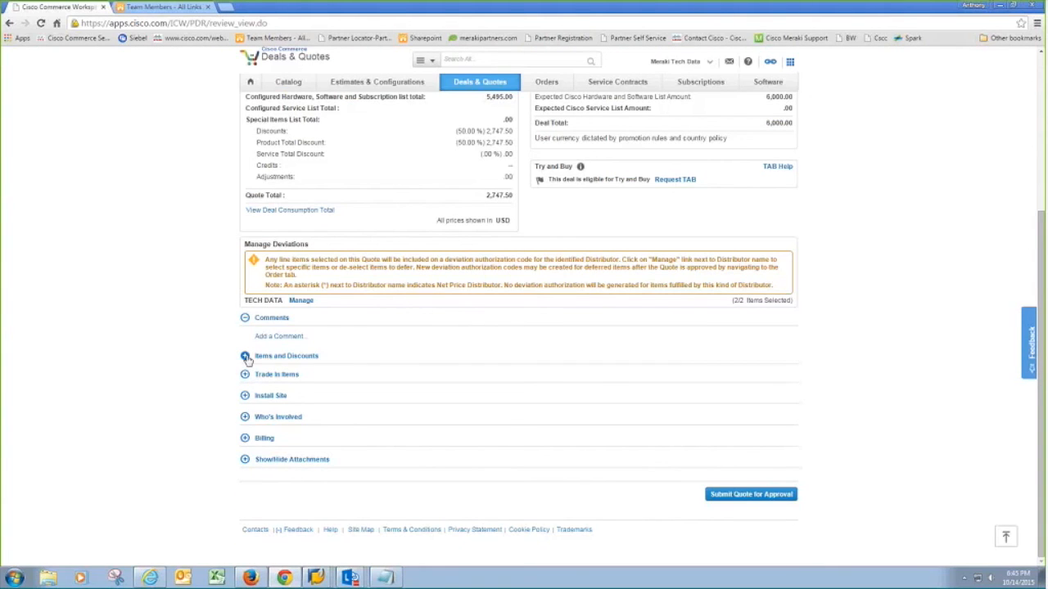
- Inspect the Items and Discounts and Who's Involved sections, then return to the top
click(245, 357)
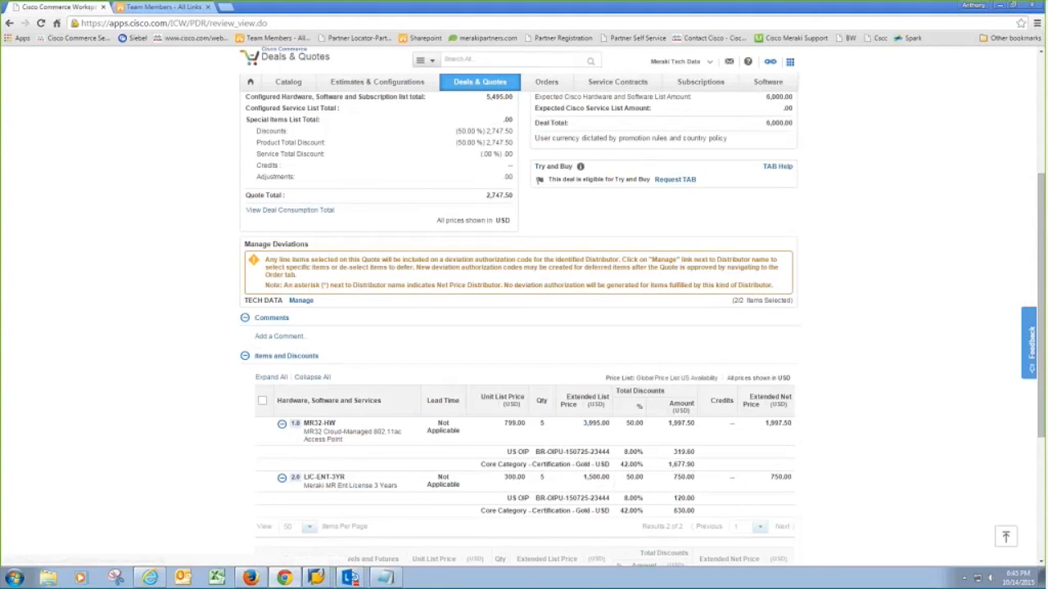
click(245, 356)
click(246, 418)
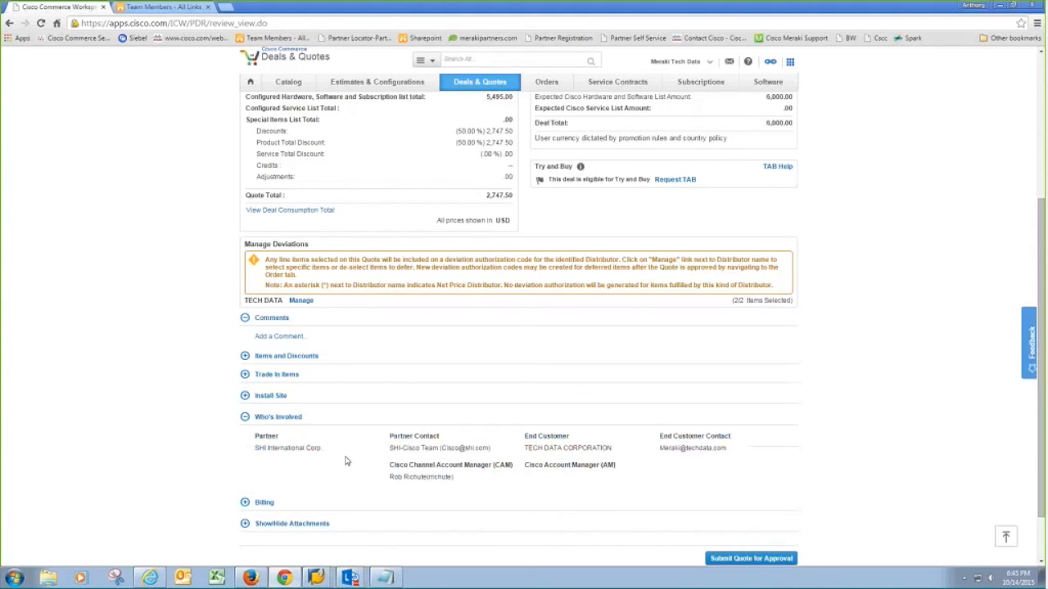
click(246, 417)
scroll(409, 402, up, 4)
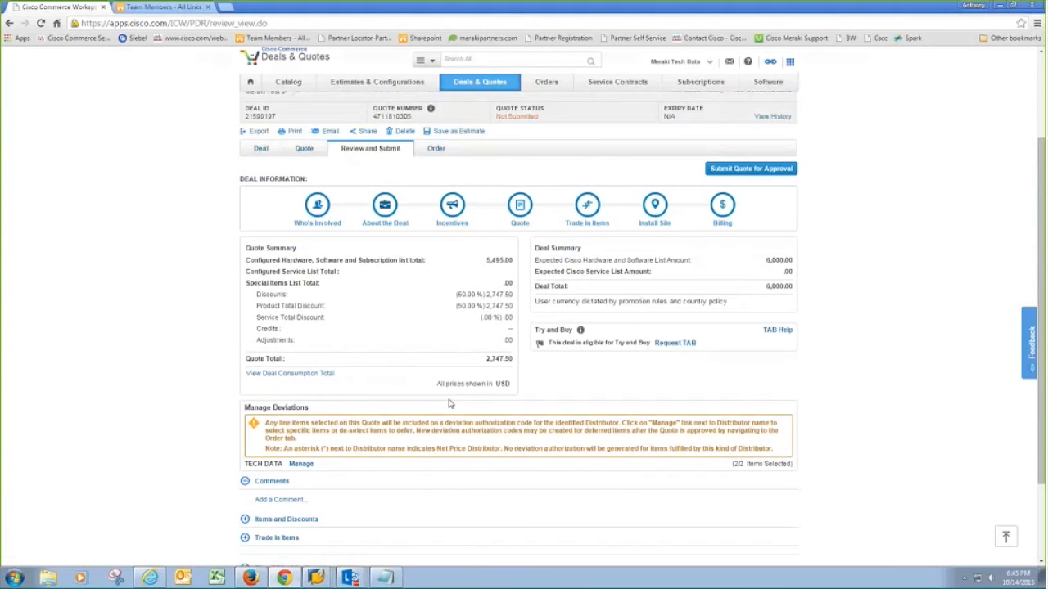
scroll(448, 403, up, 1)
scroll(449, 404, up, 1)
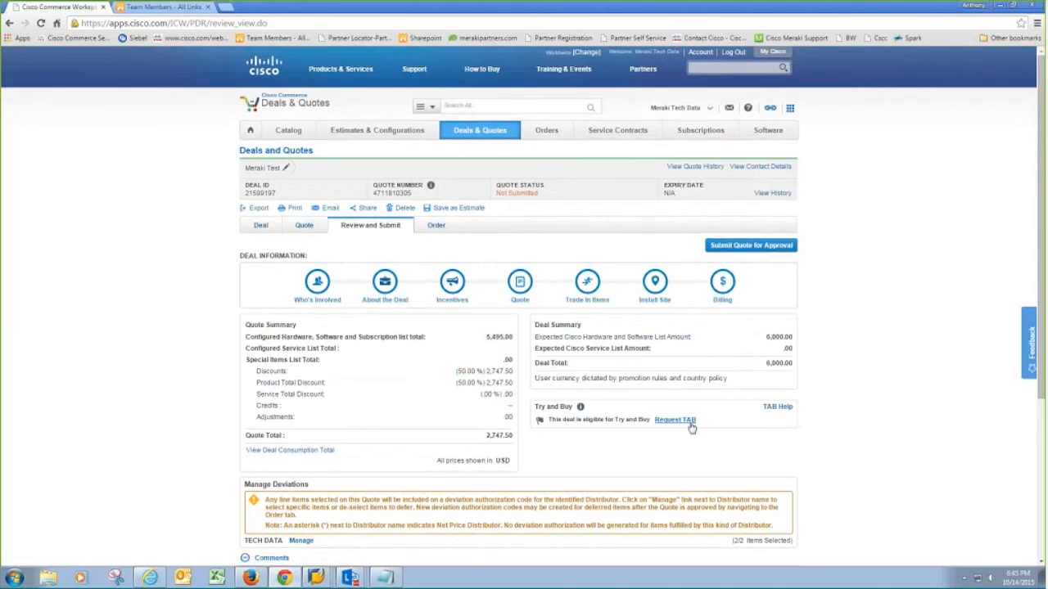
click(675, 420)
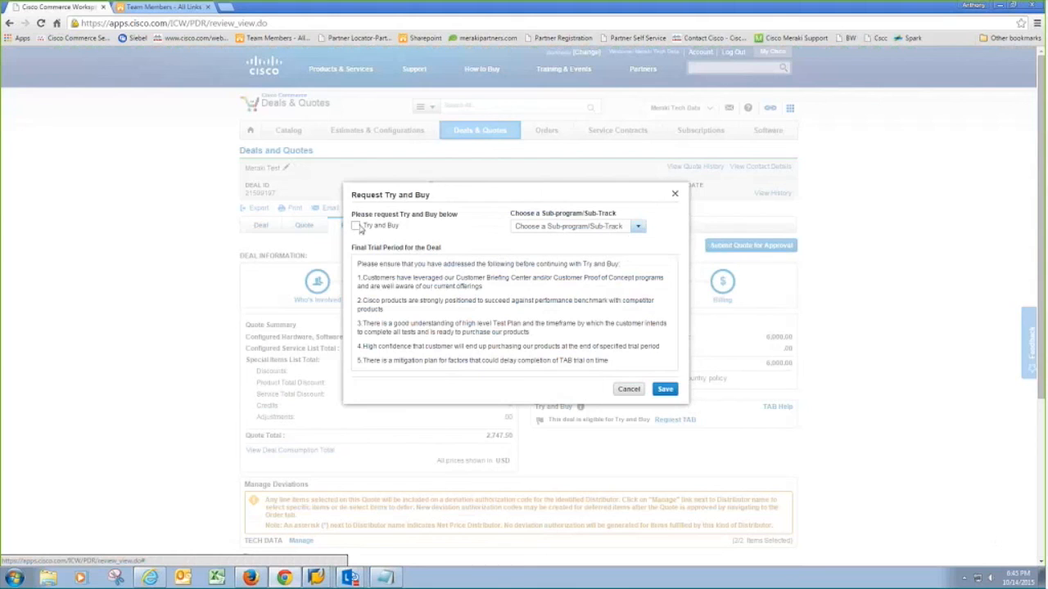
click(628, 228)
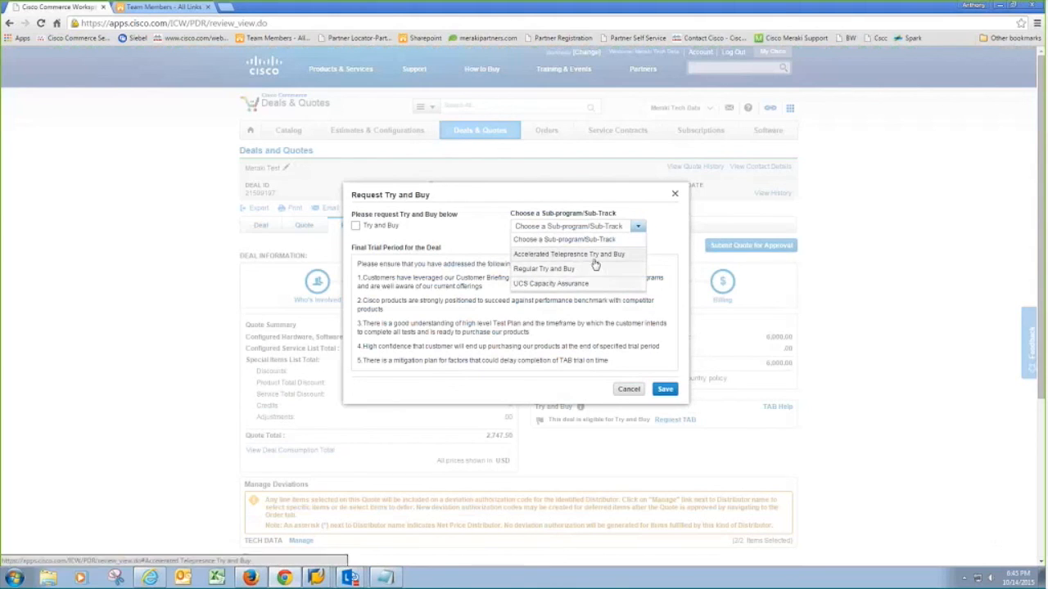
click(602, 233)
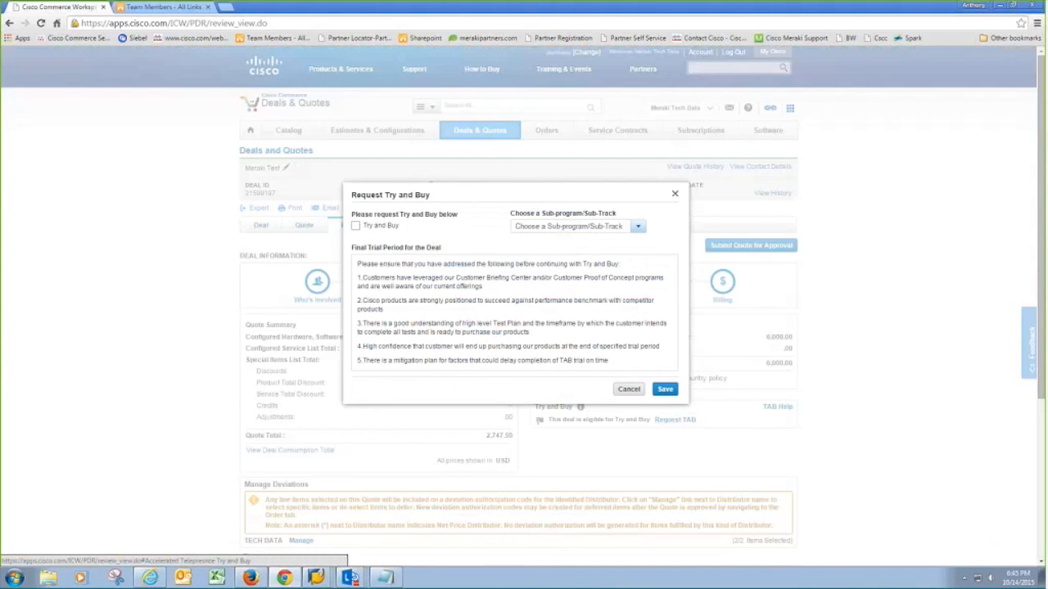
click(628, 390)
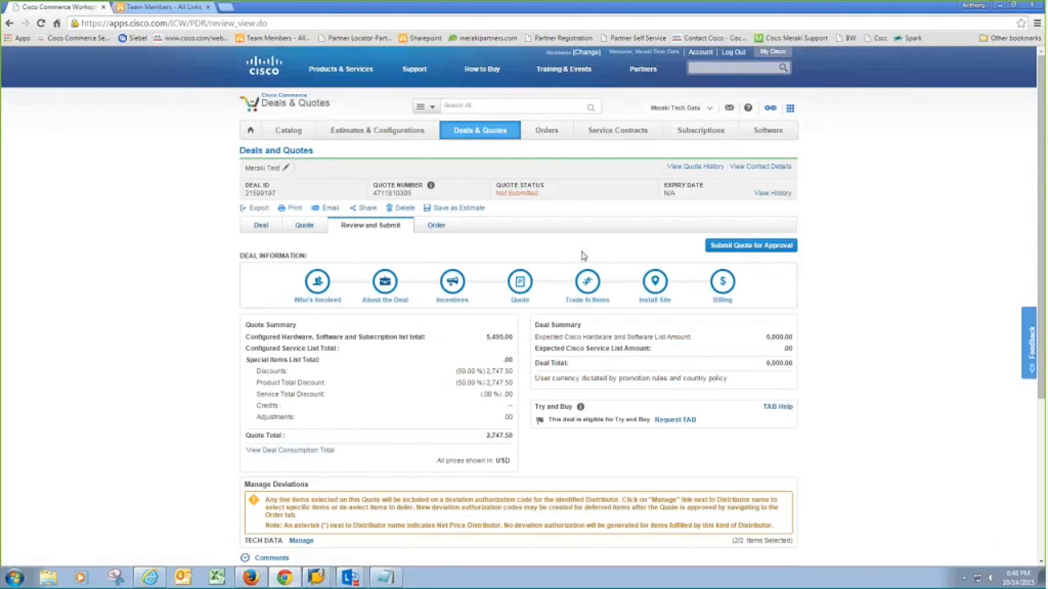
- Switch to the deal's Order tab
click(438, 228)
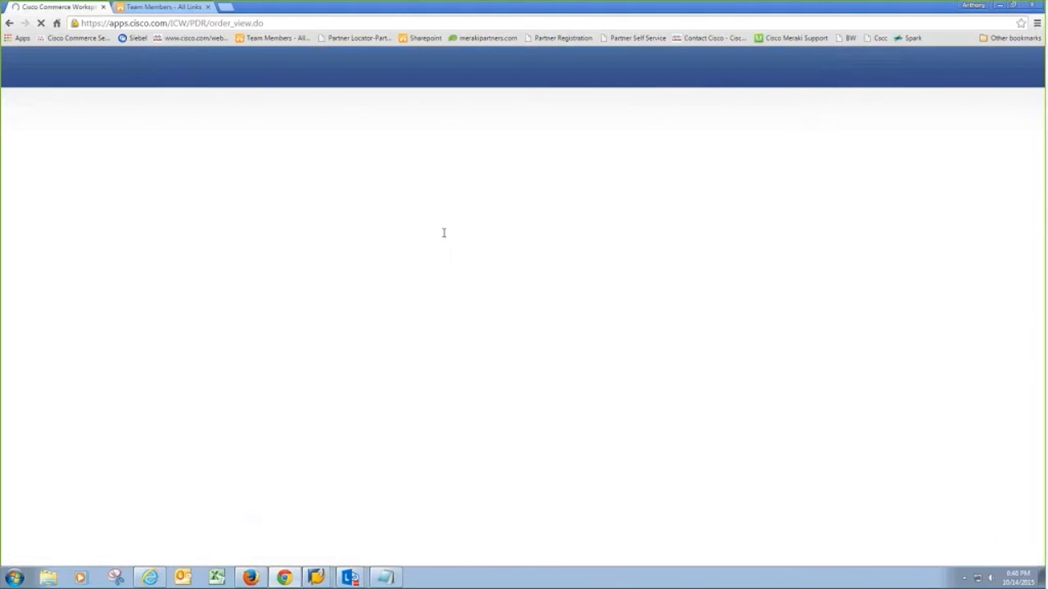